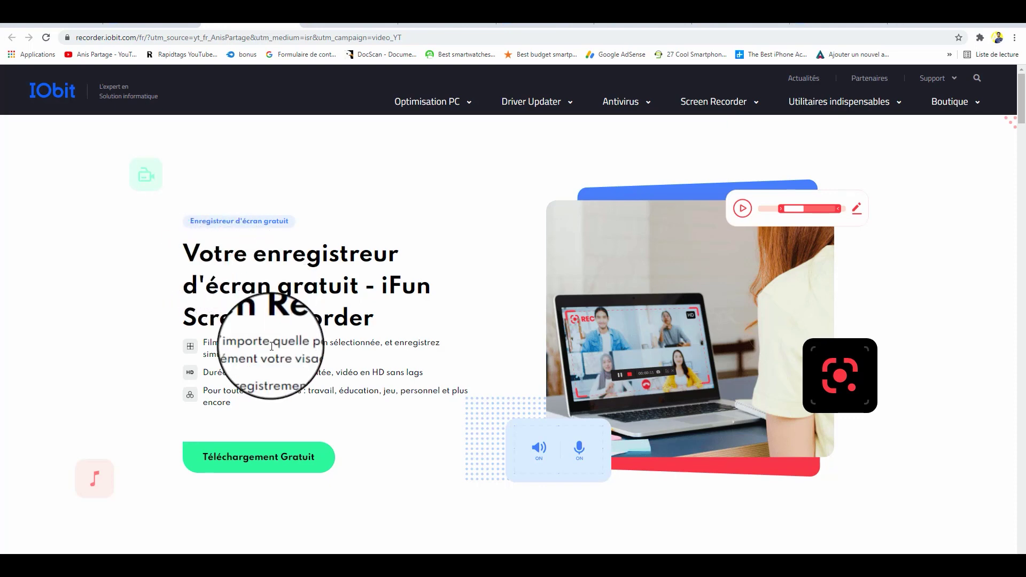
Look through the iFun Screen Recorder web page, examining its recording use cases and main features.
scroll(293, 417, down, 3)
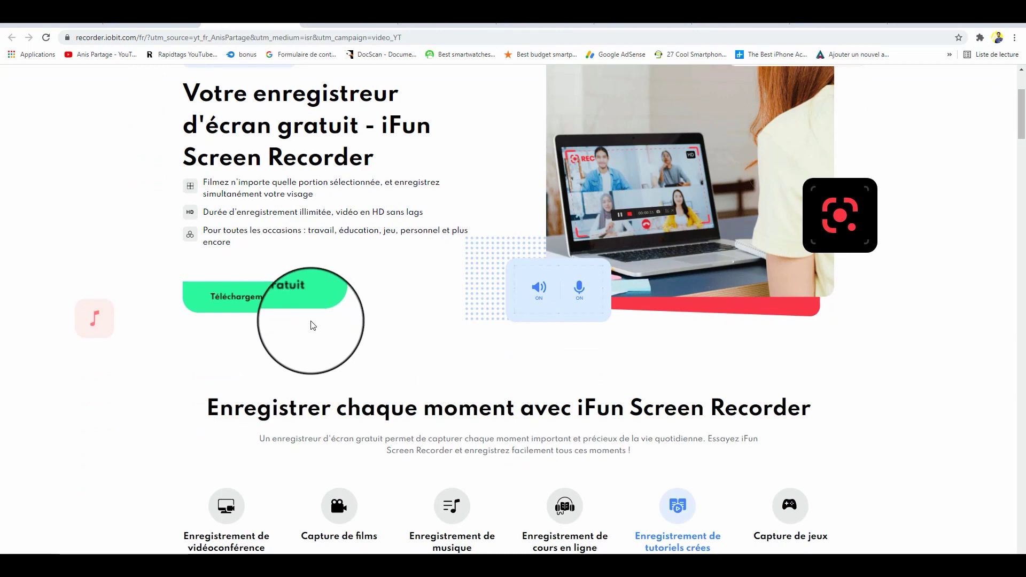
scroll(314, 327, down, 3)
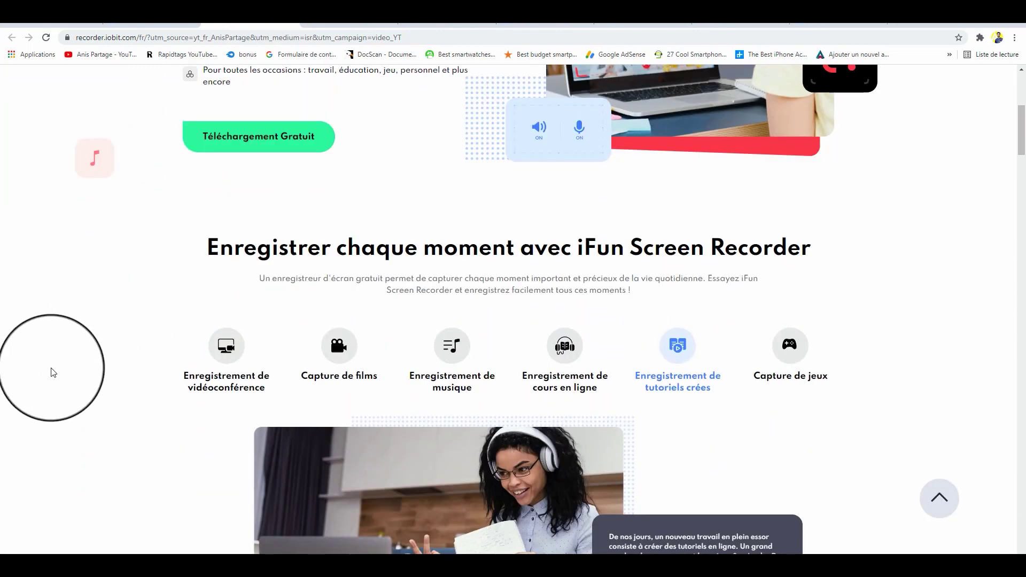
mouse_move(339, 389)
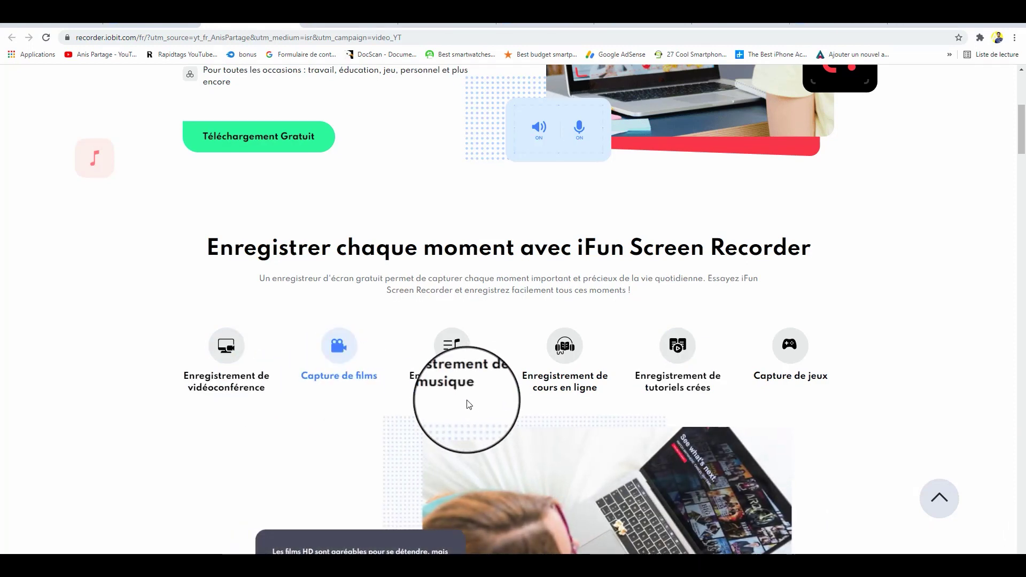
mouse_move(459, 392)
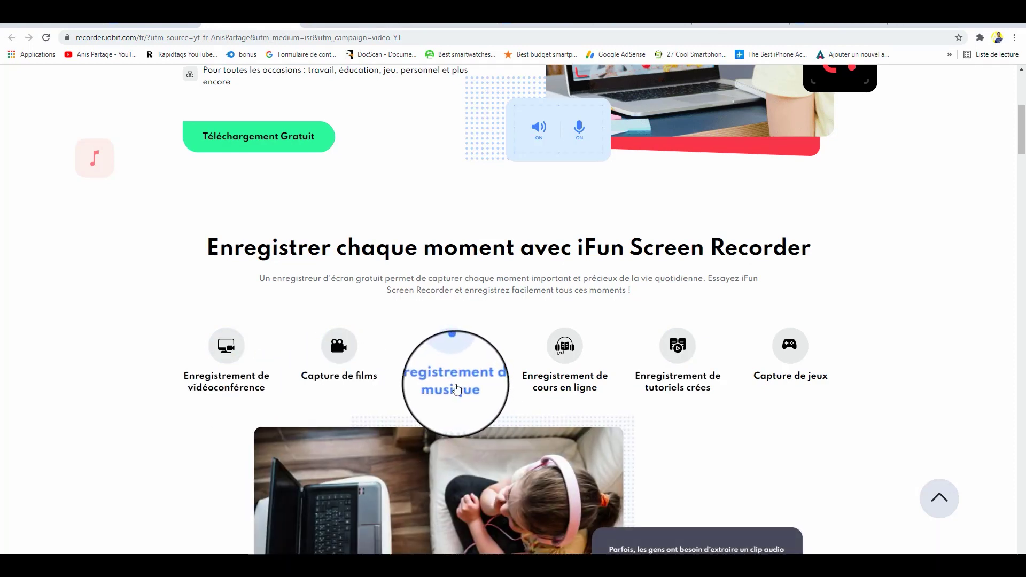
mouse_move(712, 373)
scroll(567, 393, down, 6)
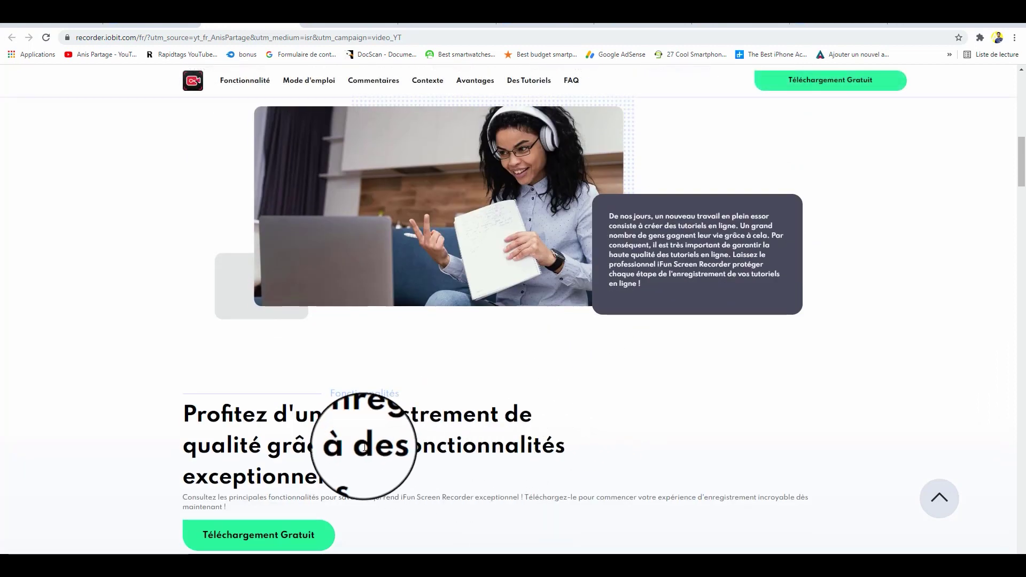
scroll(416, 437, down, 1)
scroll(416, 437, down, 6)
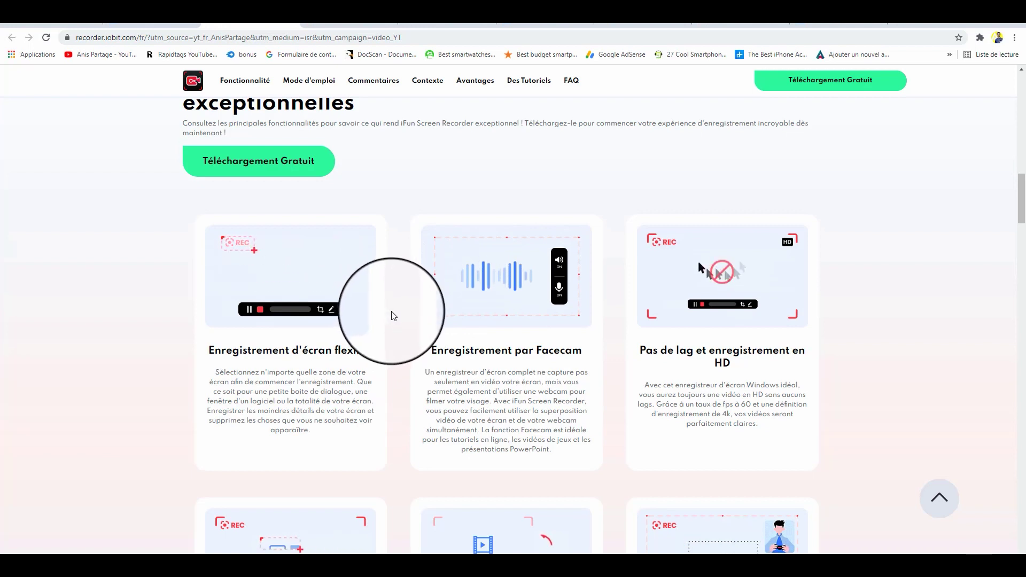
scroll(395, 318, down, 2)
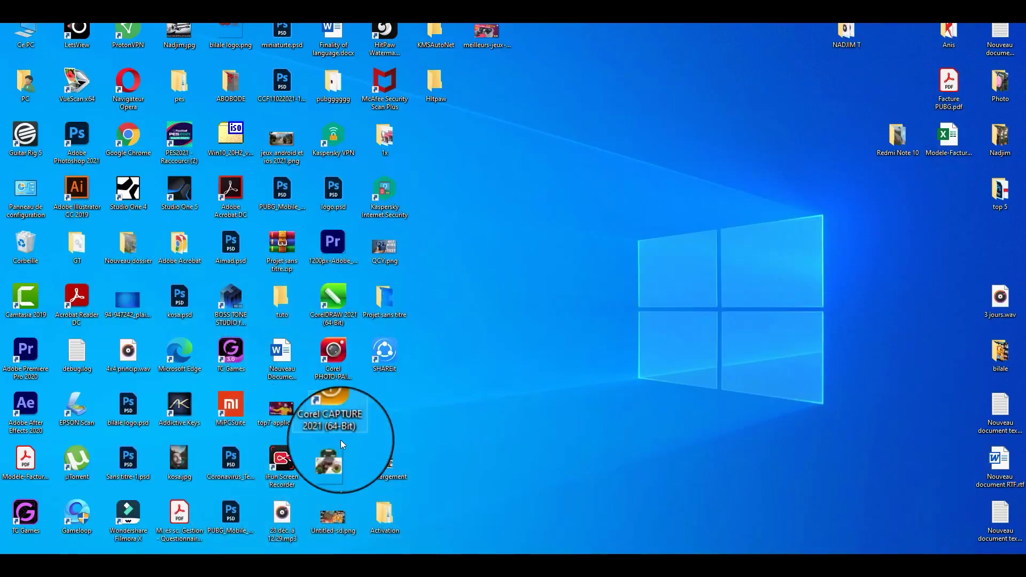
Switch to the desktop and launch iFun Screen Recorder.
drag(341, 440, 131, 264)
drag(119, 184, 120, 183)
click(315, 430)
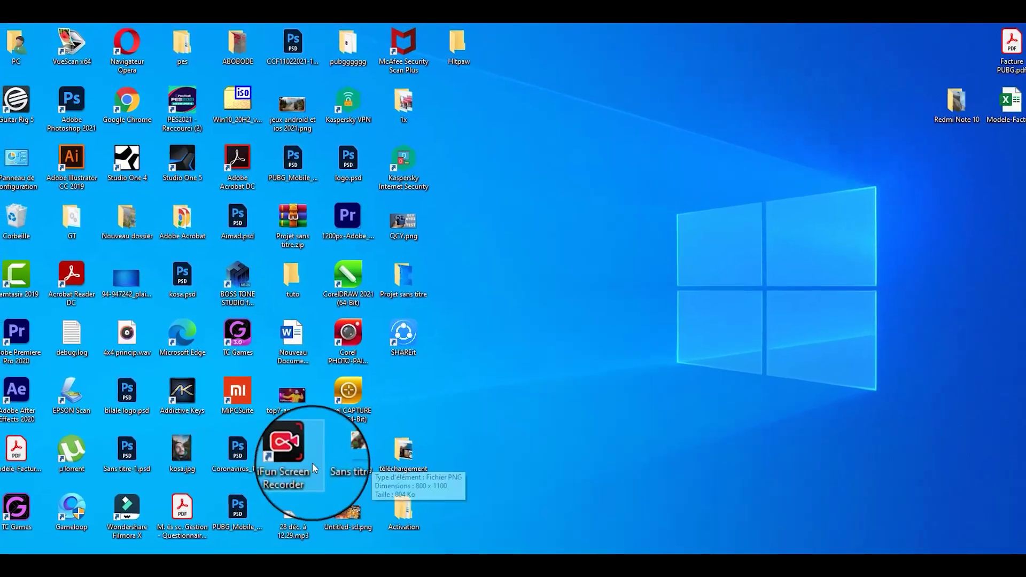
double_click(289, 463)
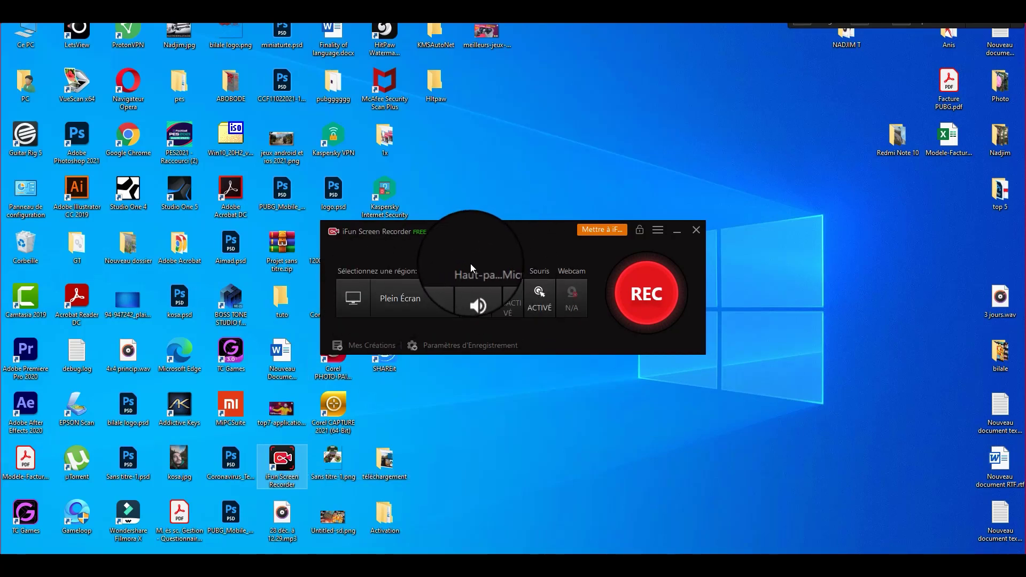
Try the "Choisissez une Région" and "Choisissez une Fenêtre" modes for the recording area.
click(423, 295)
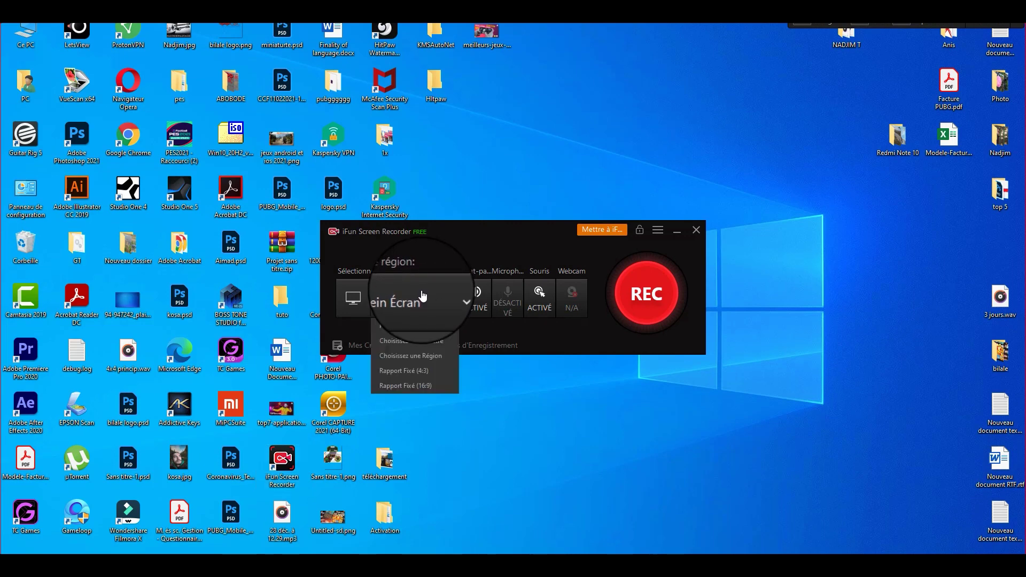
click(411, 354)
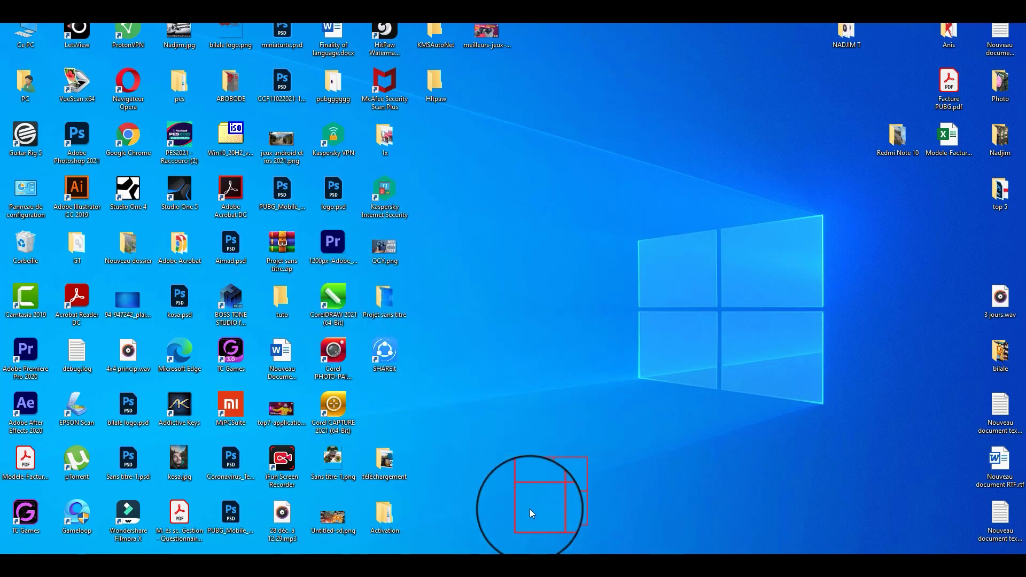
click(573, 568)
click(414, 297)
click(418, 349)
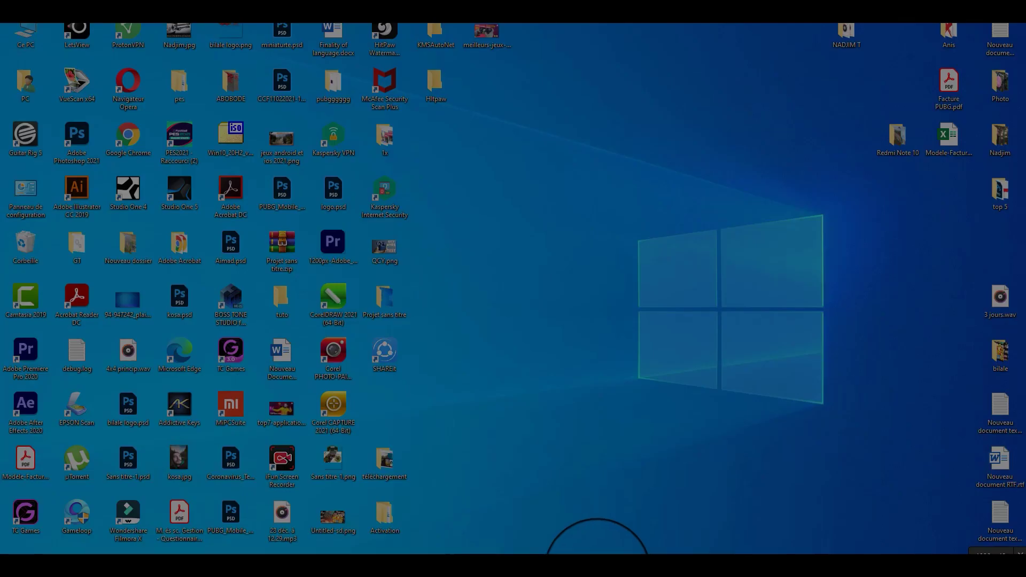
click(585, 533)
Try the fixed 4:3 and 16:9 ratios for the recording area and set it back to Plein Écran.
click(401, 298)
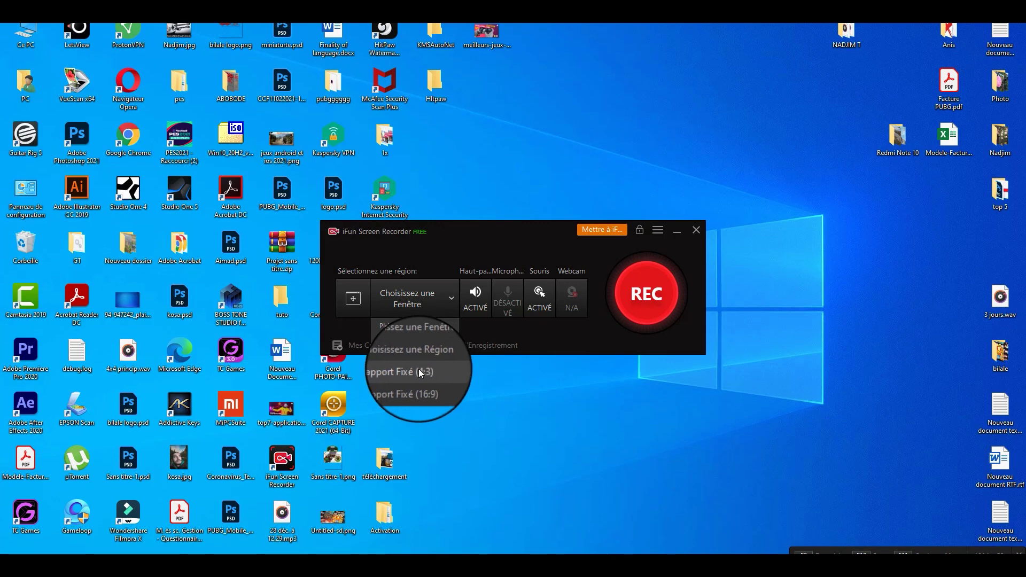
click(419, 370)
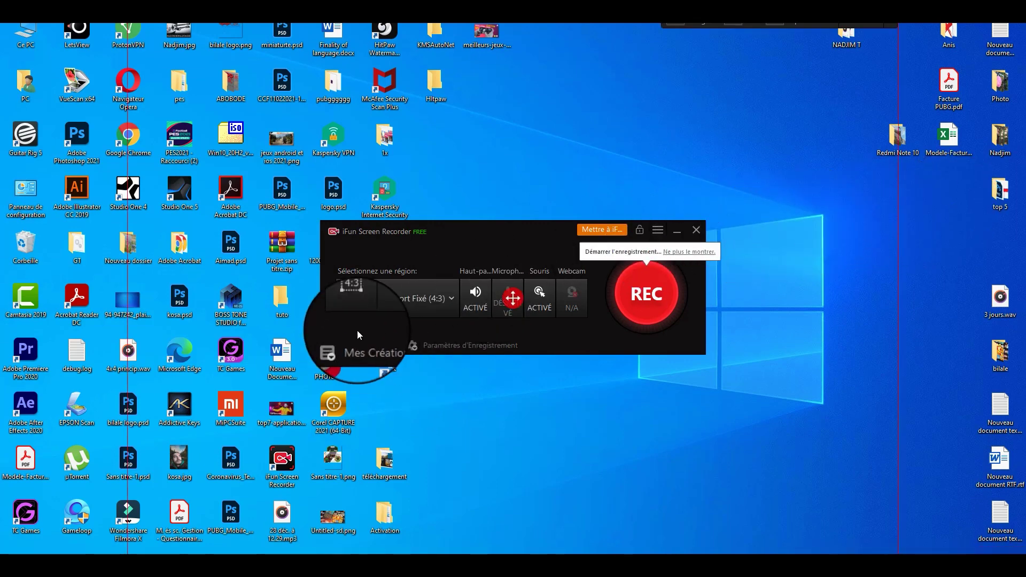
click(355, 297)
click(410, 385)
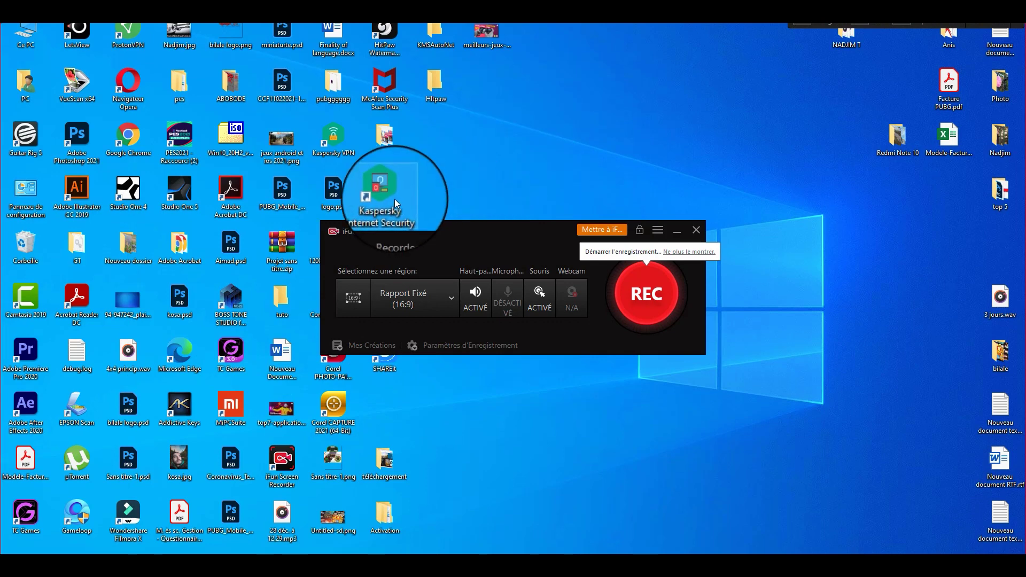
click(356, 294)
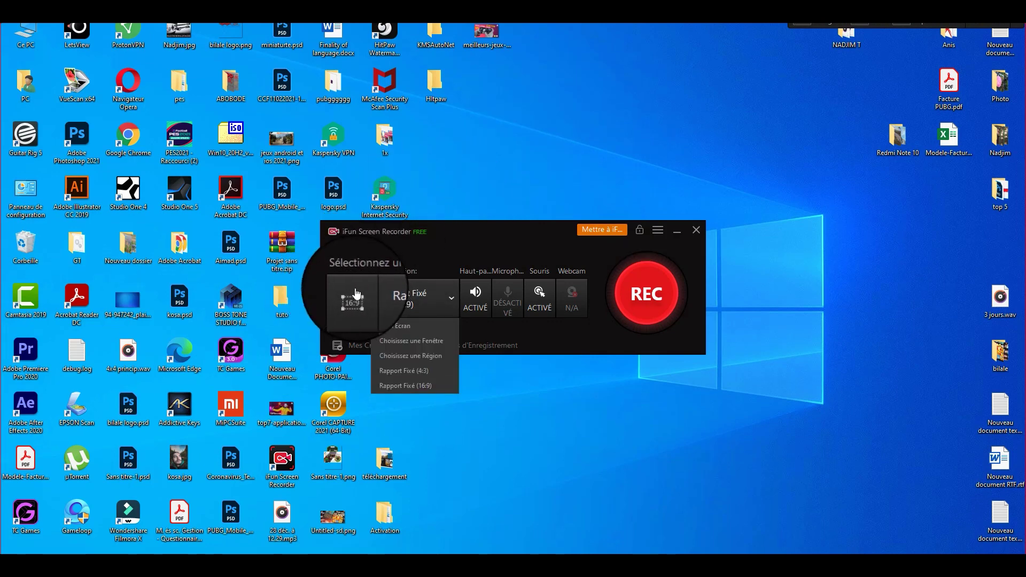
click(382, 324)
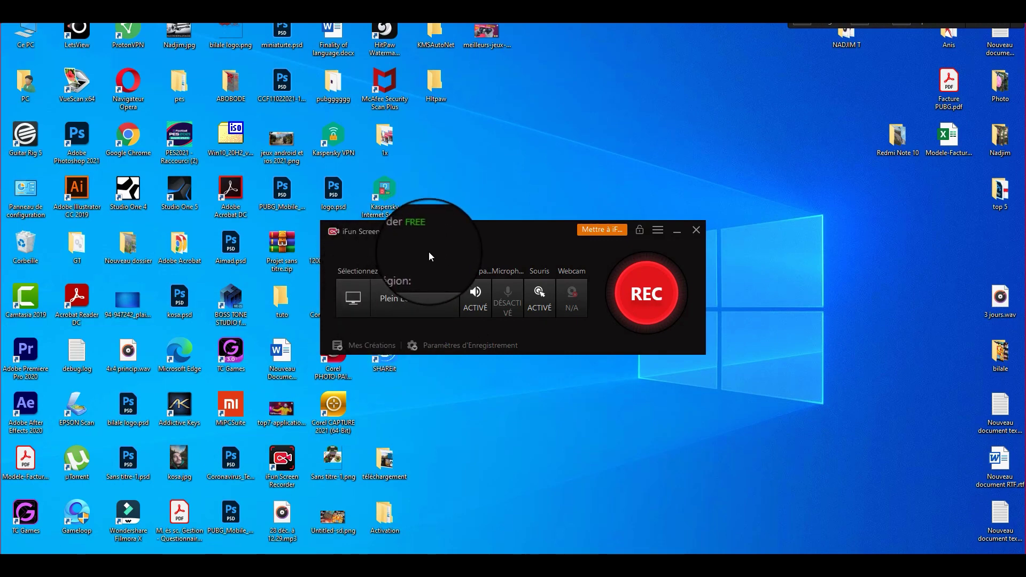
Turn speaker capture off and microphone capture on, leaving mouse capture enabled.
click(476, 301)
click(504, 312)
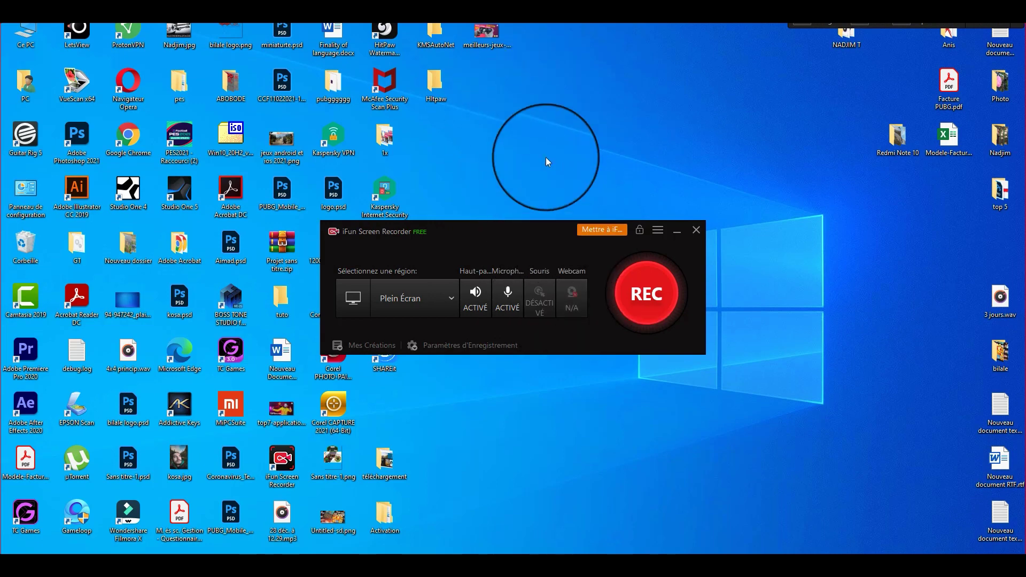
click(540, 295)
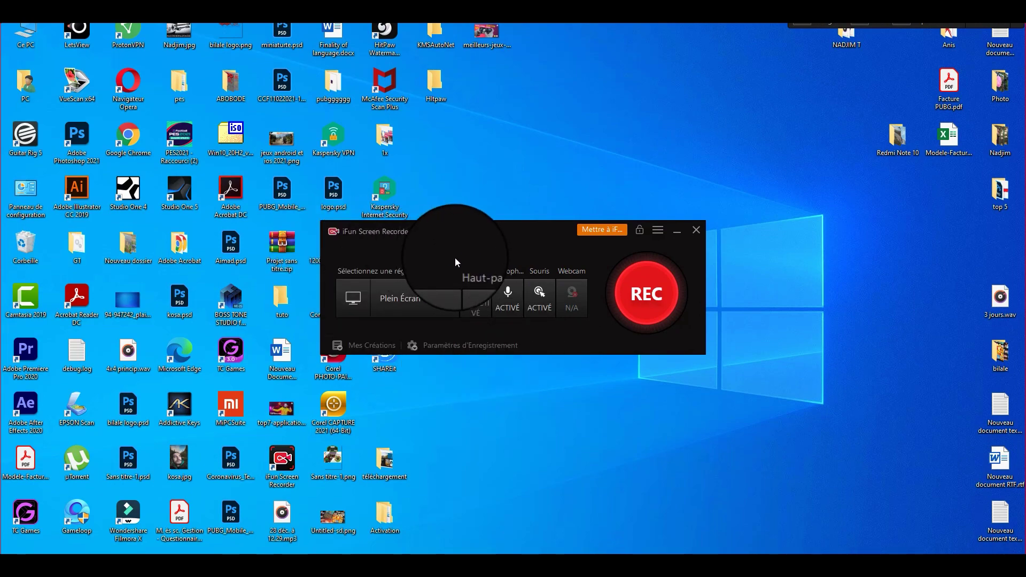
View the saved creations, and in the recording settings choose Original as the video size and MP4 as the format.
click(372, 346)
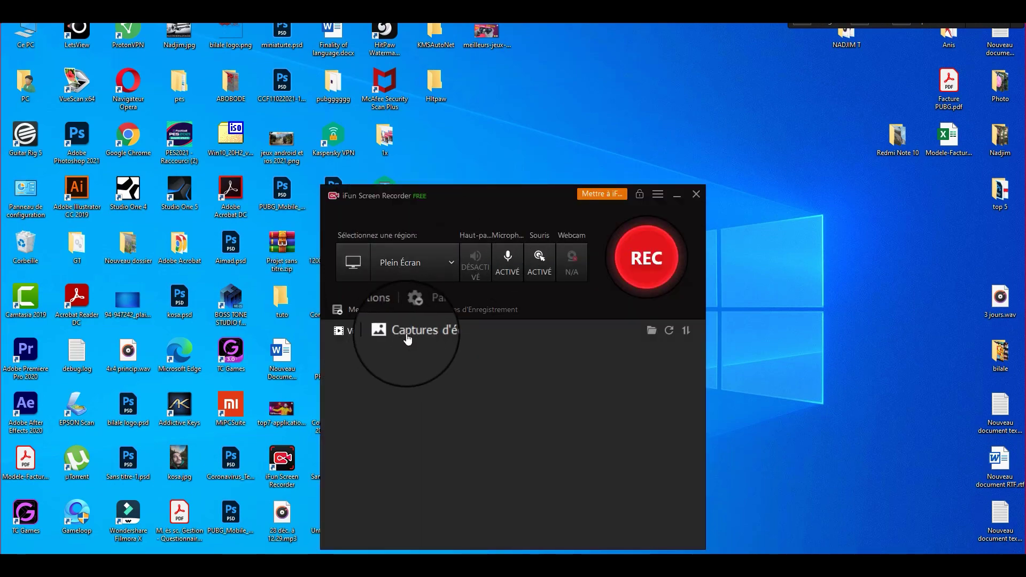
click(460, 310)
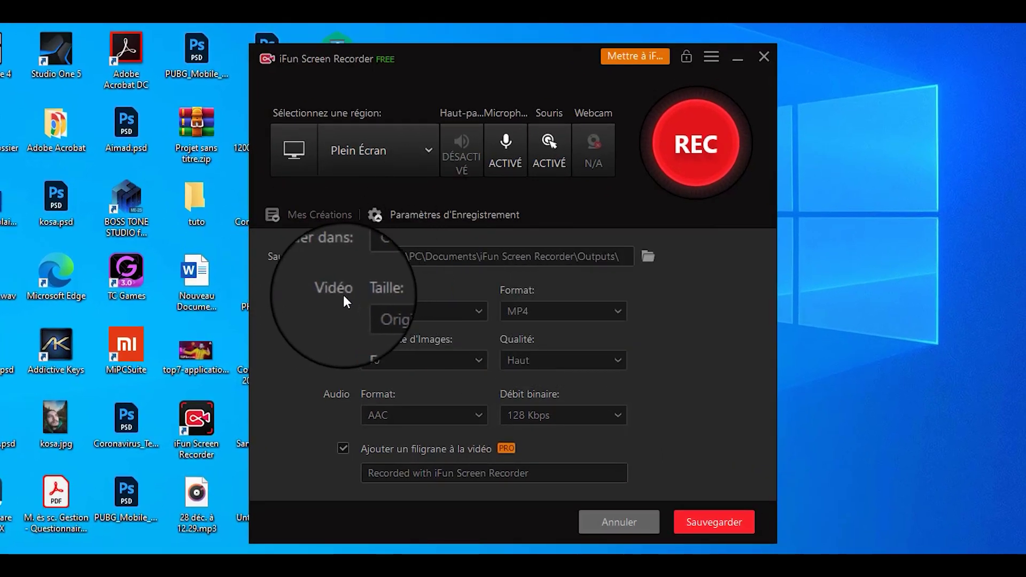
click(420, 312)
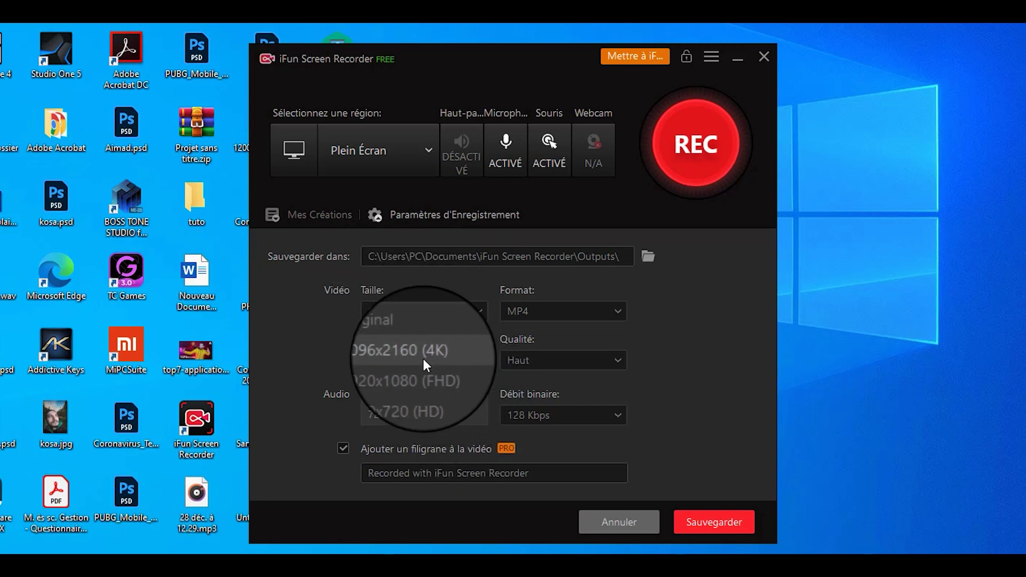
click(403, 335)
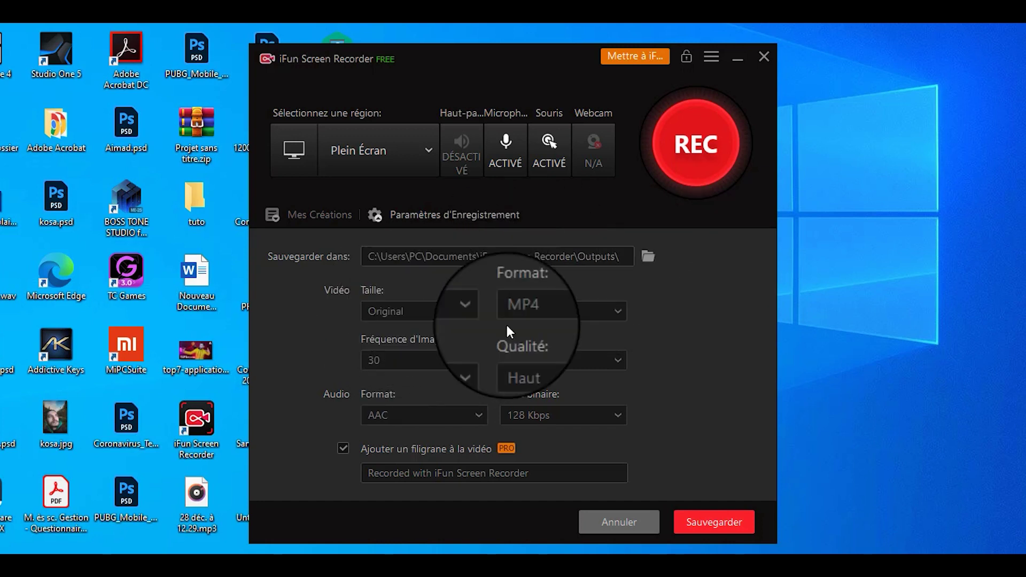
click(565, 309)
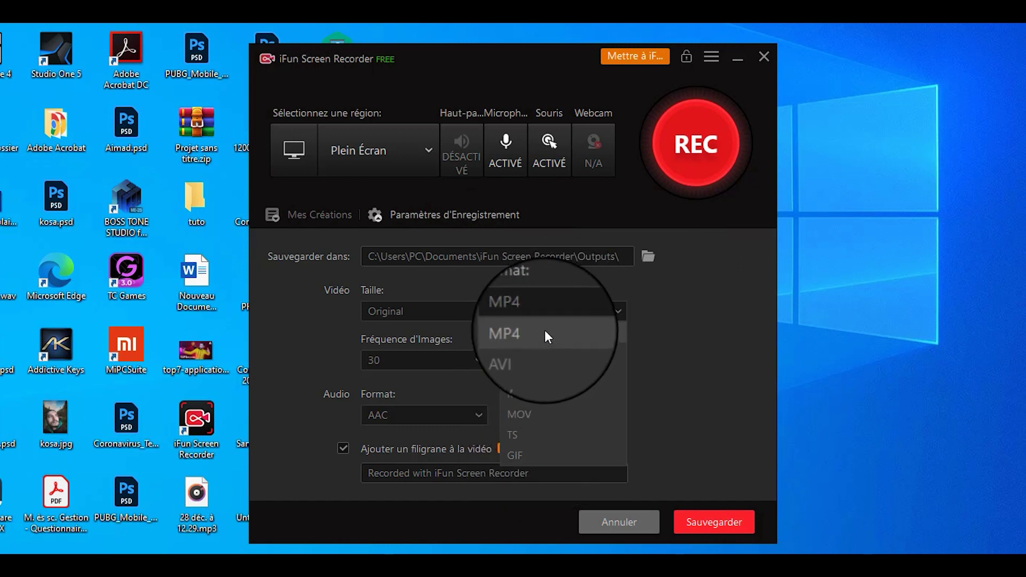
click(578, 332)
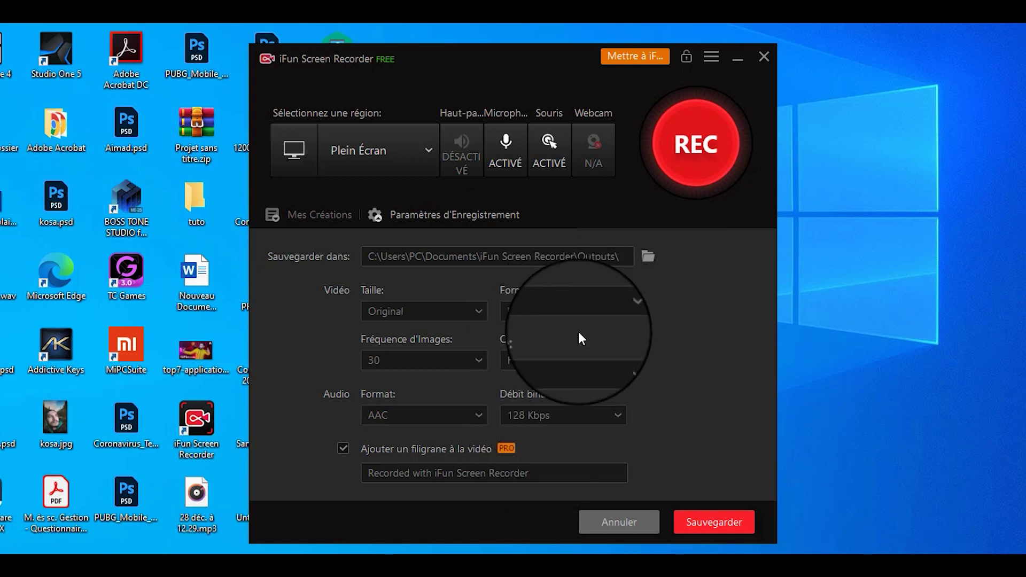
Set the video frame rate to 30 and the quality to Haut.
click(386, 365)
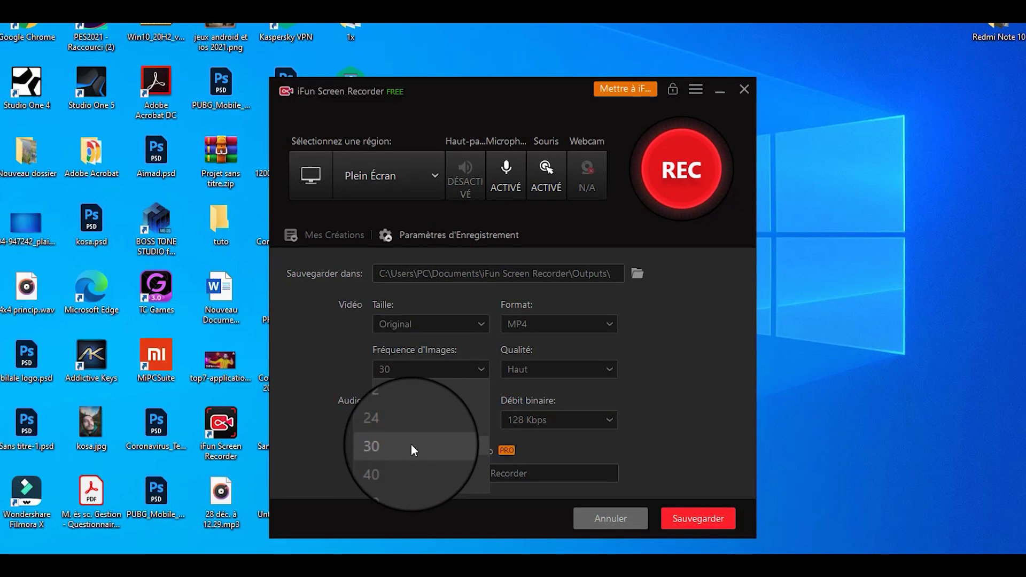
click(411, 446)
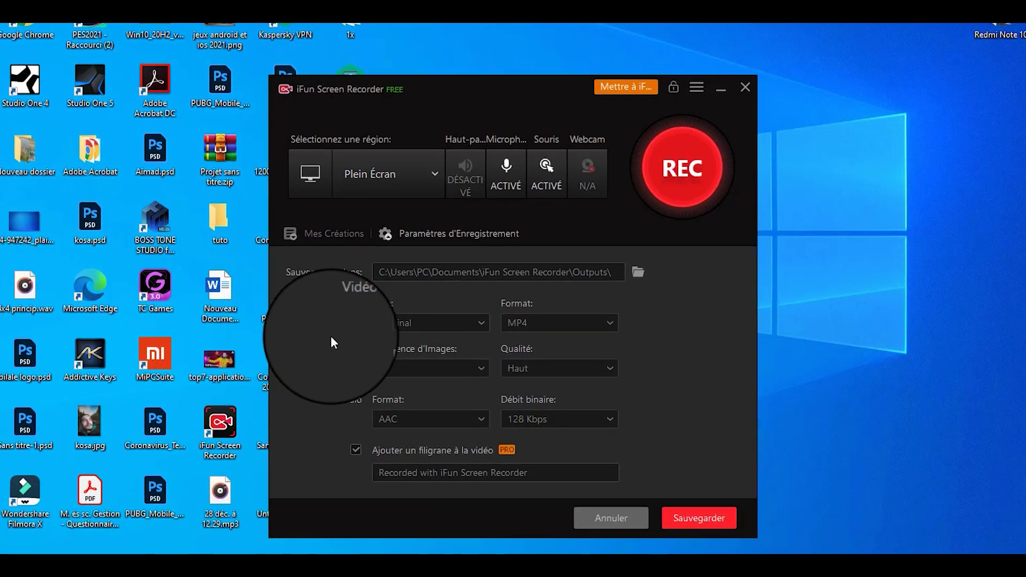
click(514, 369)
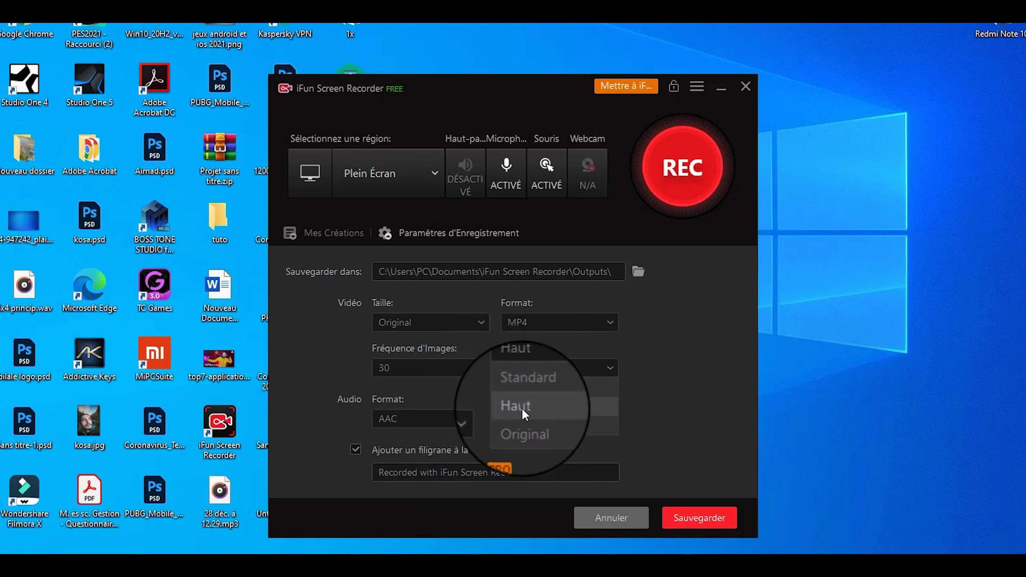
click(516, 405)
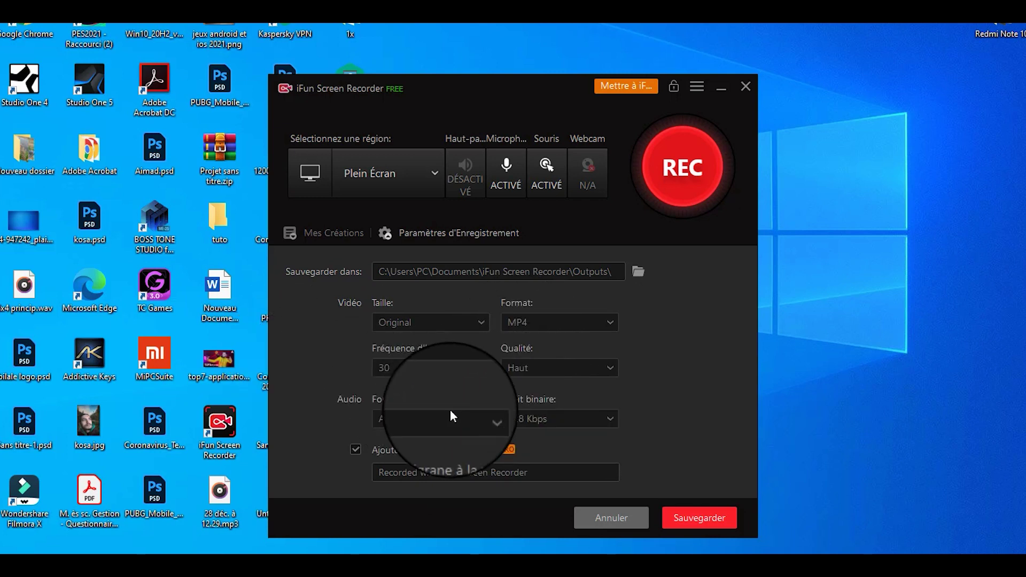
Choose AAC as the audio format and 128 Kbps as the audio bit rate.
click(402, 413)
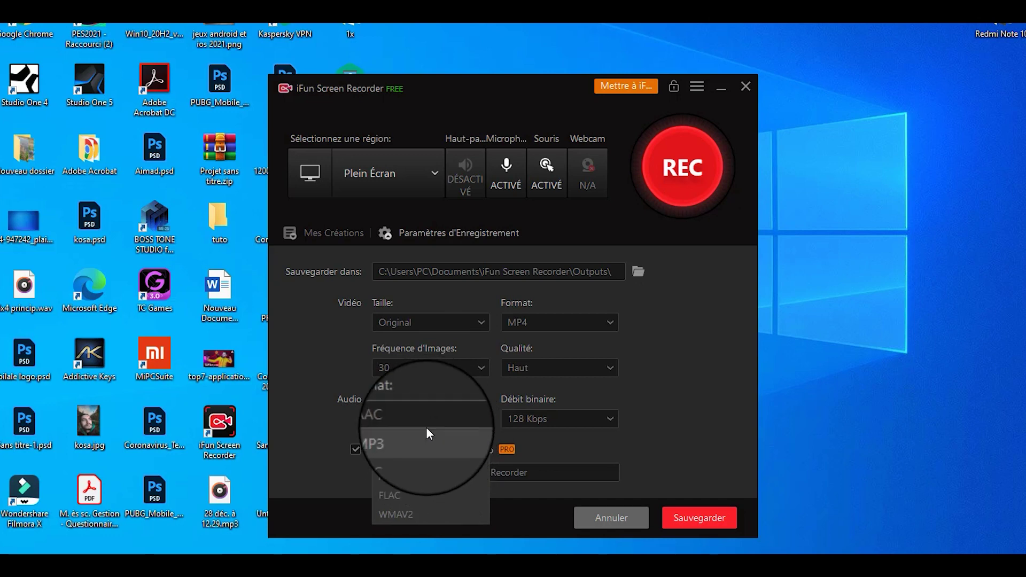
click(413, 455)
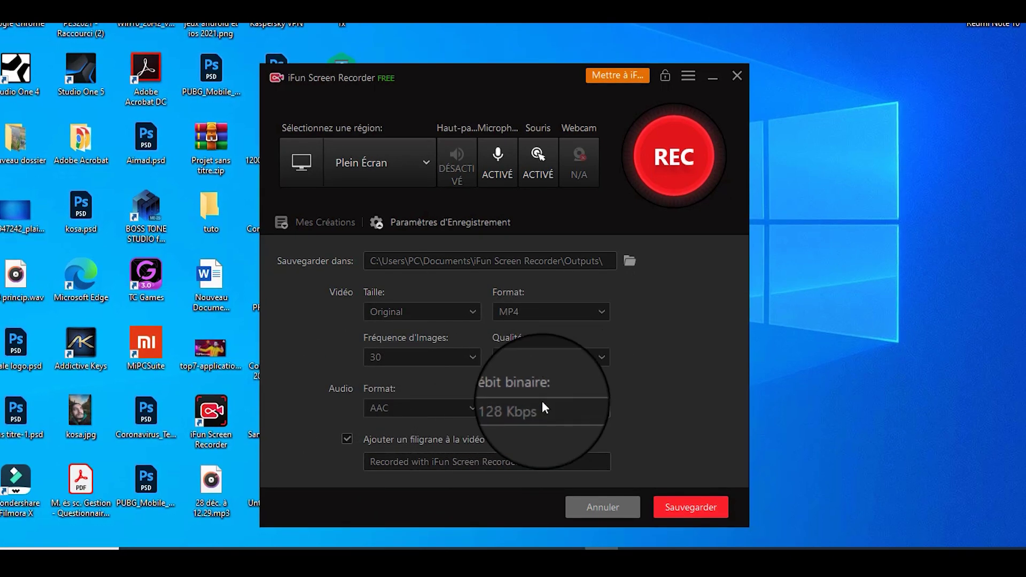
click(543, 406)
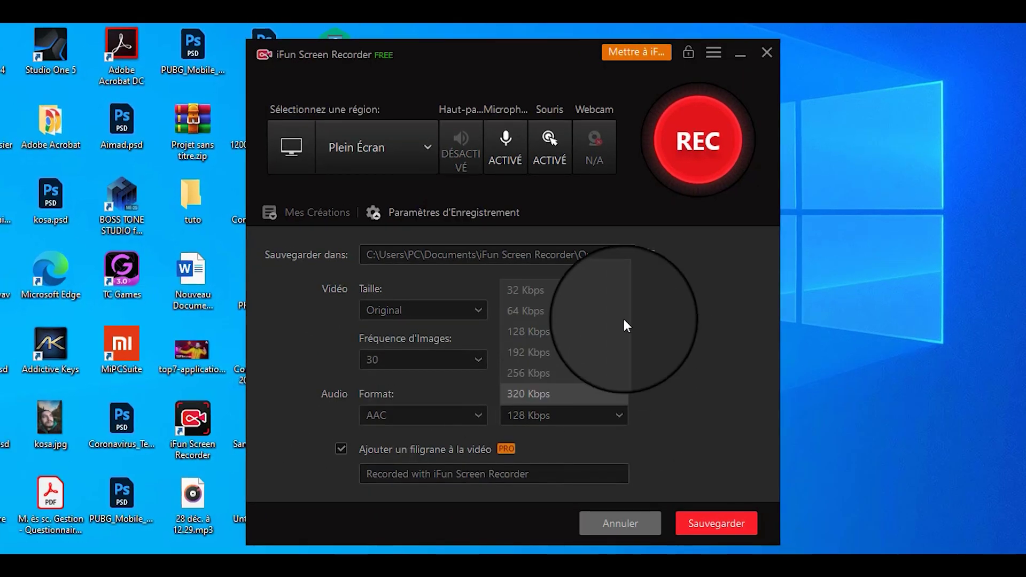
click(553, 329)
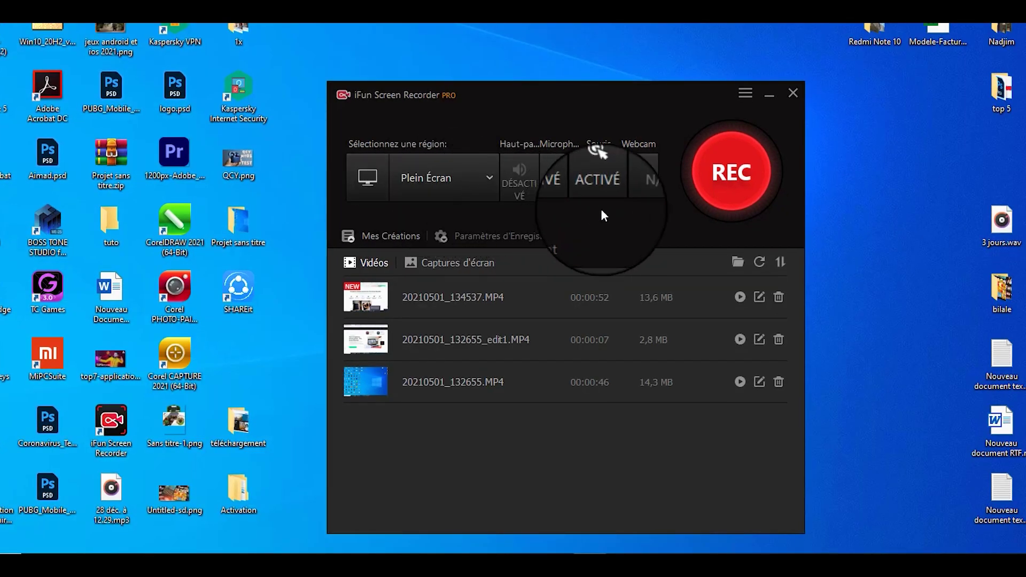
Try to turn on webcam recording and dismiss the notice.
click(642, 185)
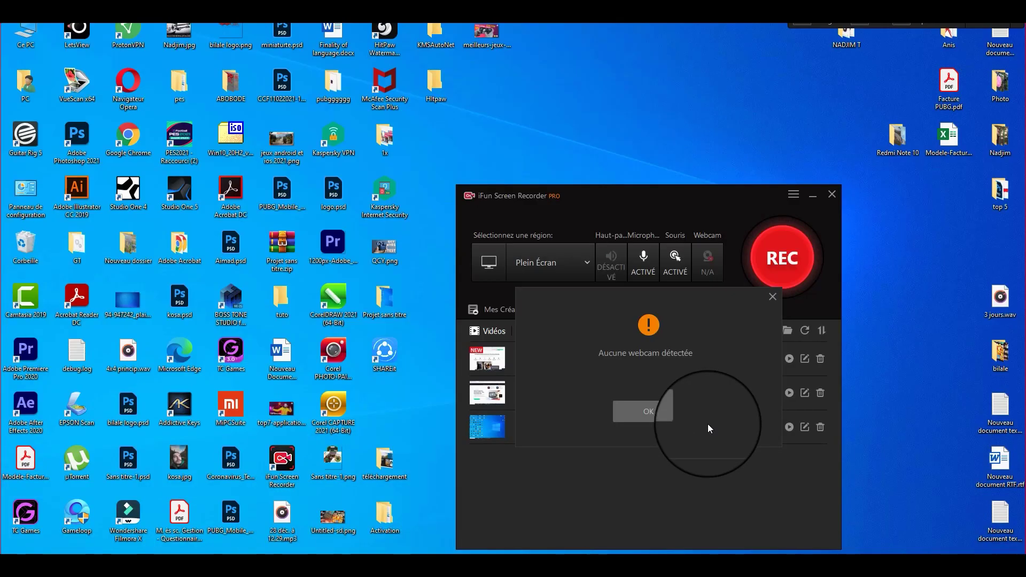
click(634, 409)
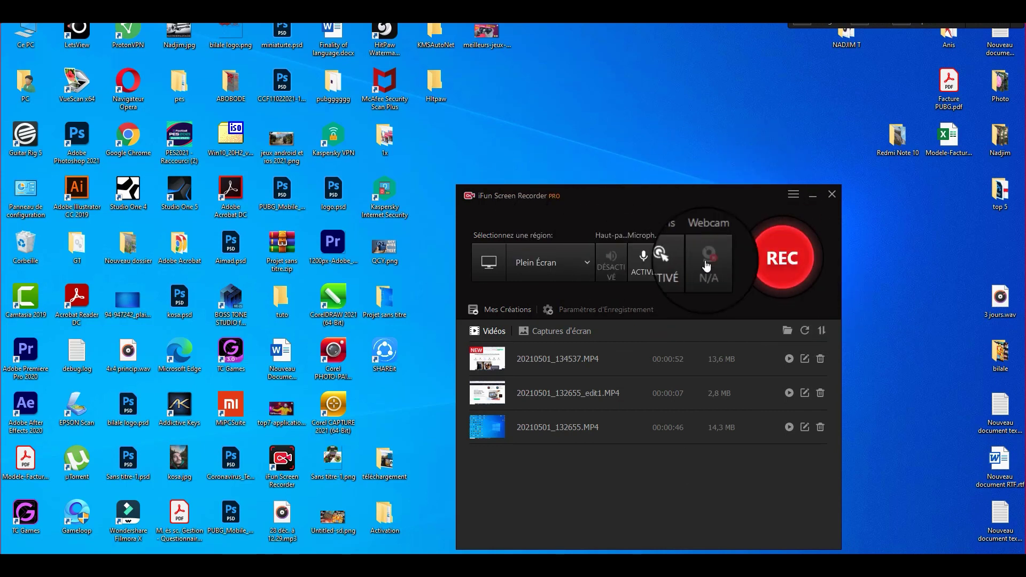
Open the program's settings and review the general, recording, webcam and format options.
click(793, 194)
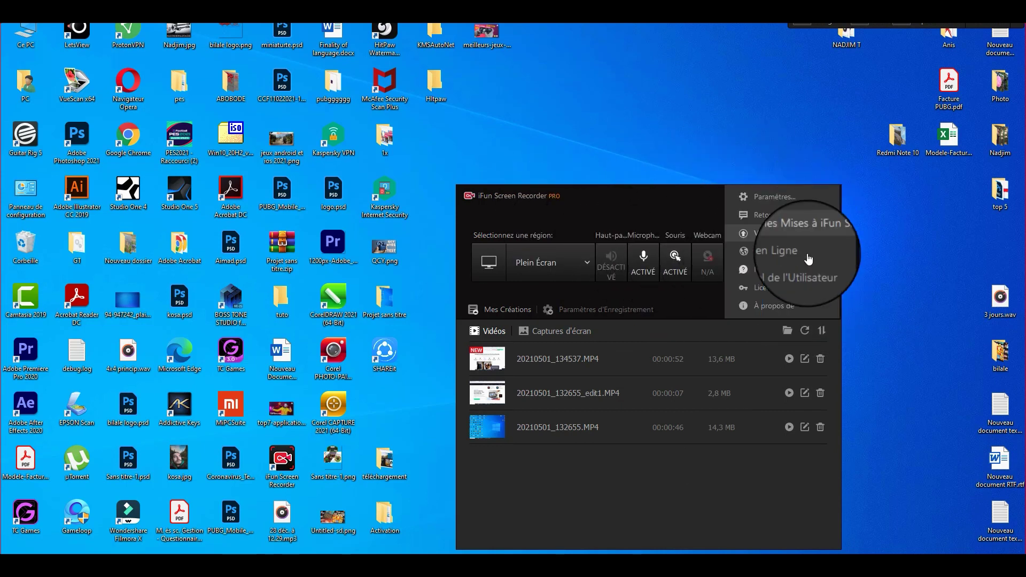
click(804, 199)
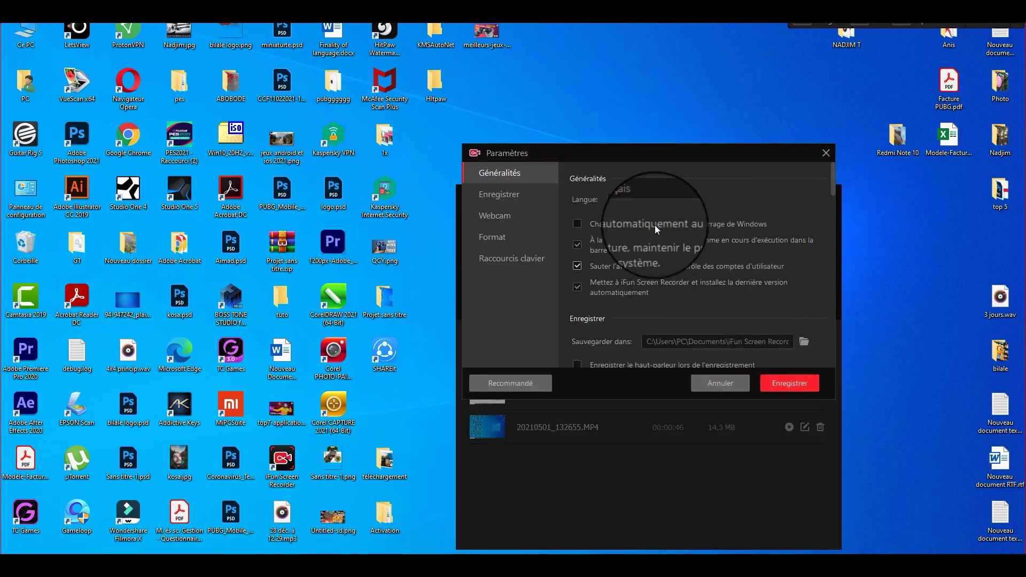
scroll(678, 213, down, 2)
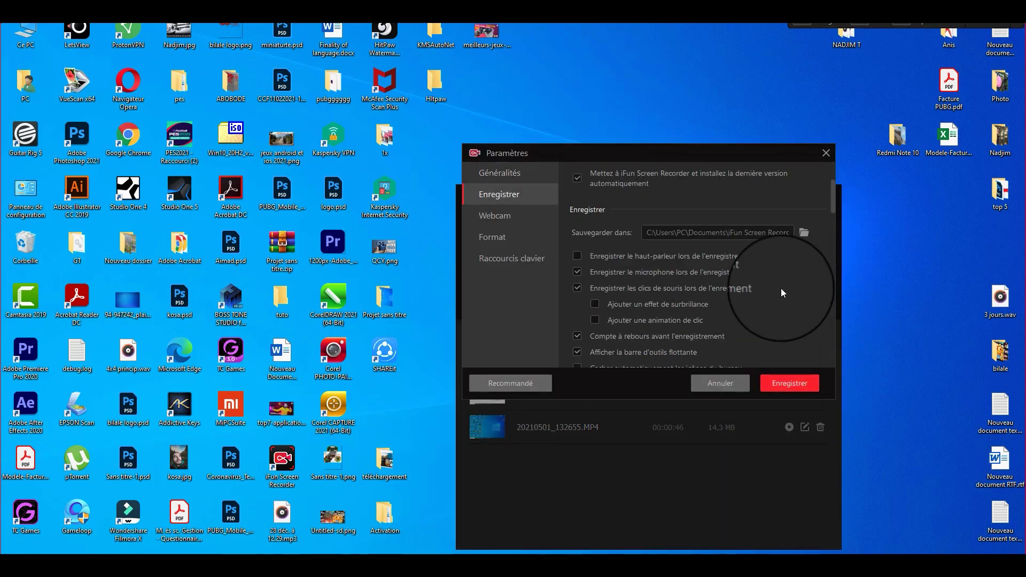
scroll(745, 261, down, 1)
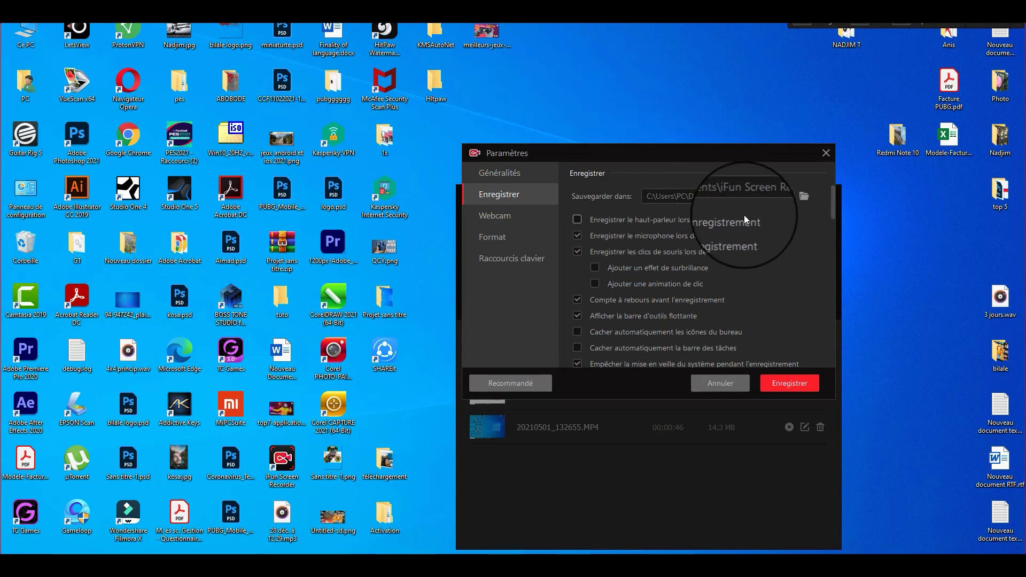
scroll(748, 223, down, 5)
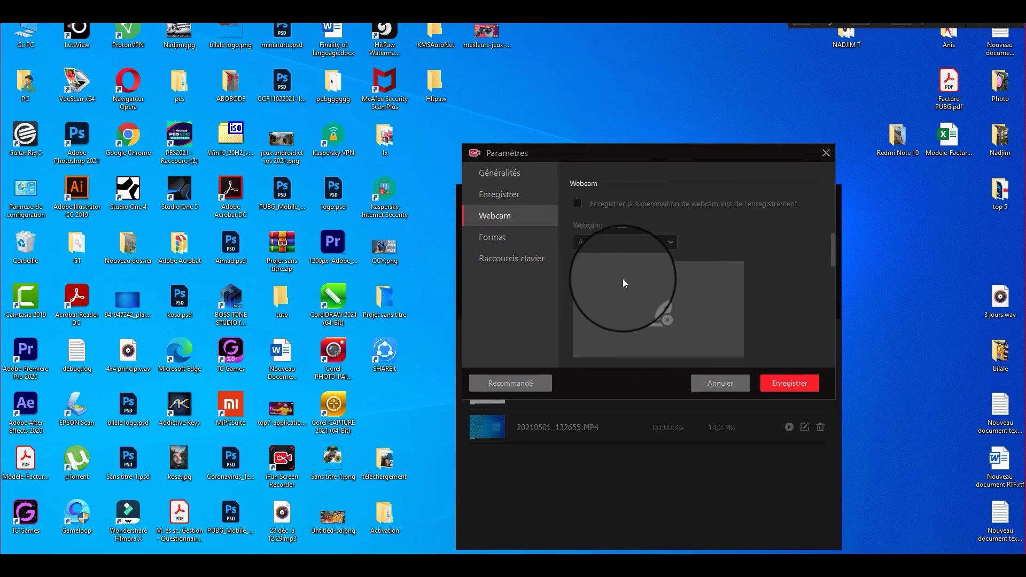
scroll(716, 236, down, 4)
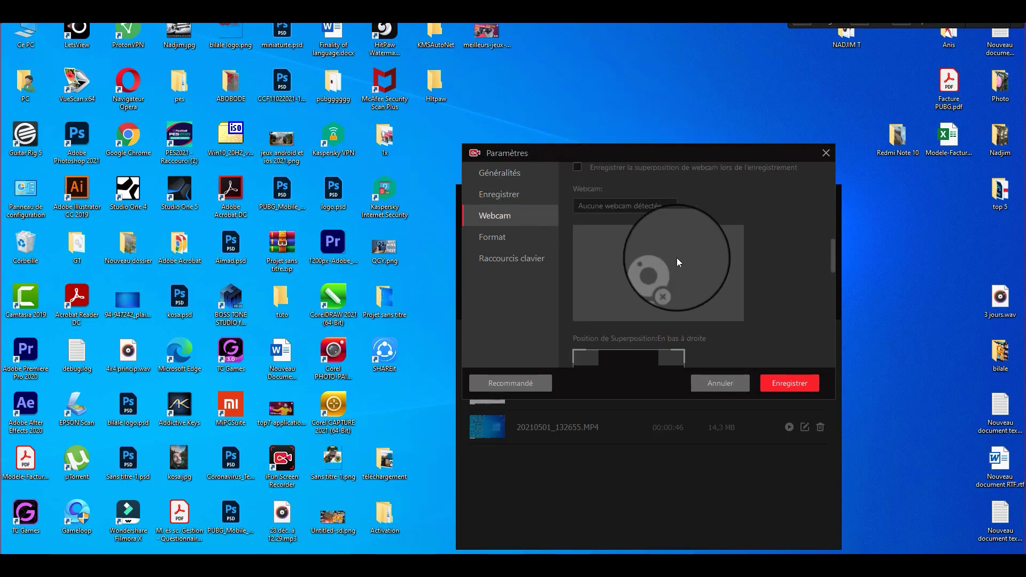
scroll(726, 236, down, 2)
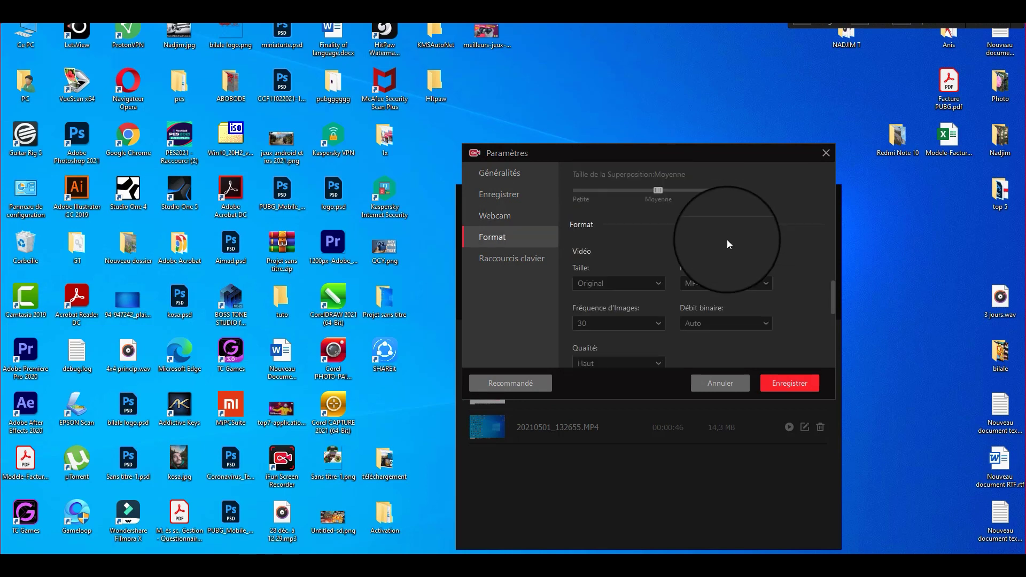
Choose Original as the video size, review the keyboard shortcuts and save the settings.
click(608, 283)
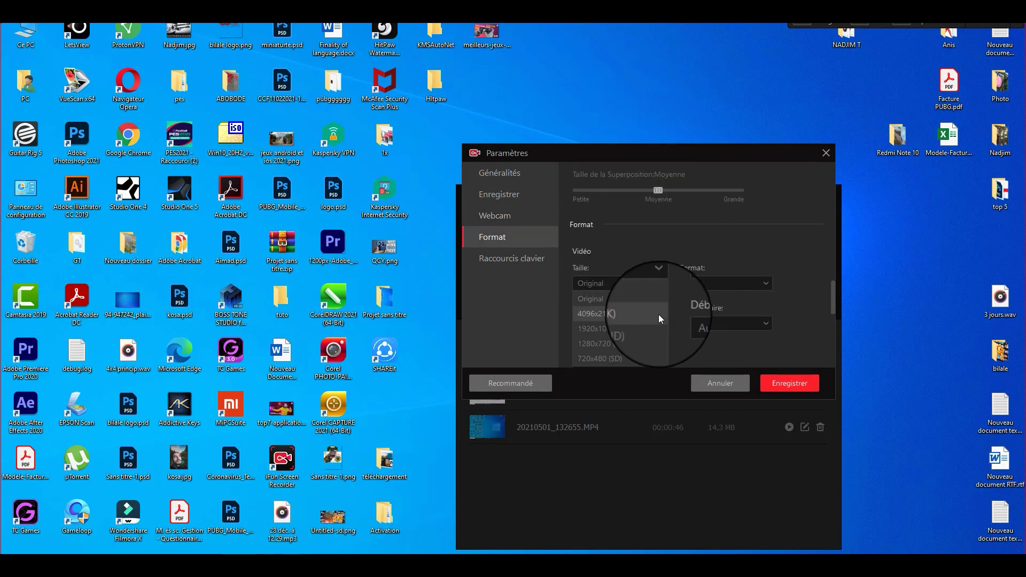
click(654, 300)
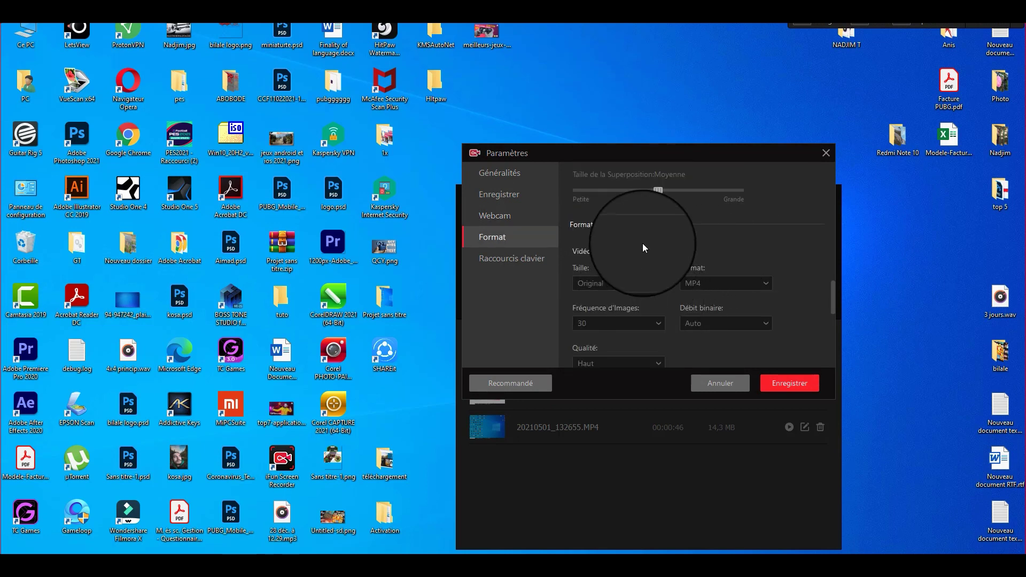
click(524, 257)
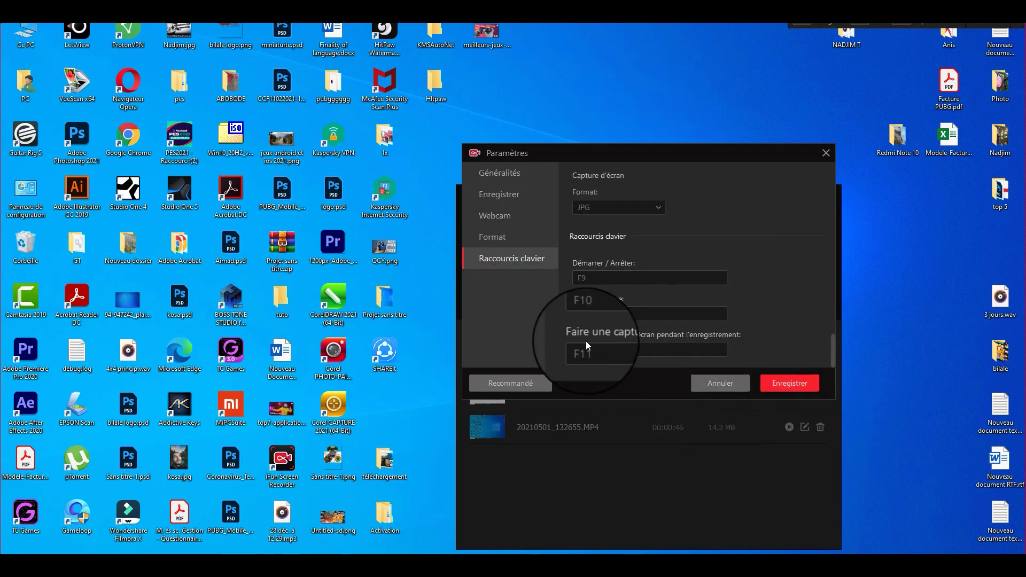
drag(651, 156, 742, 143)
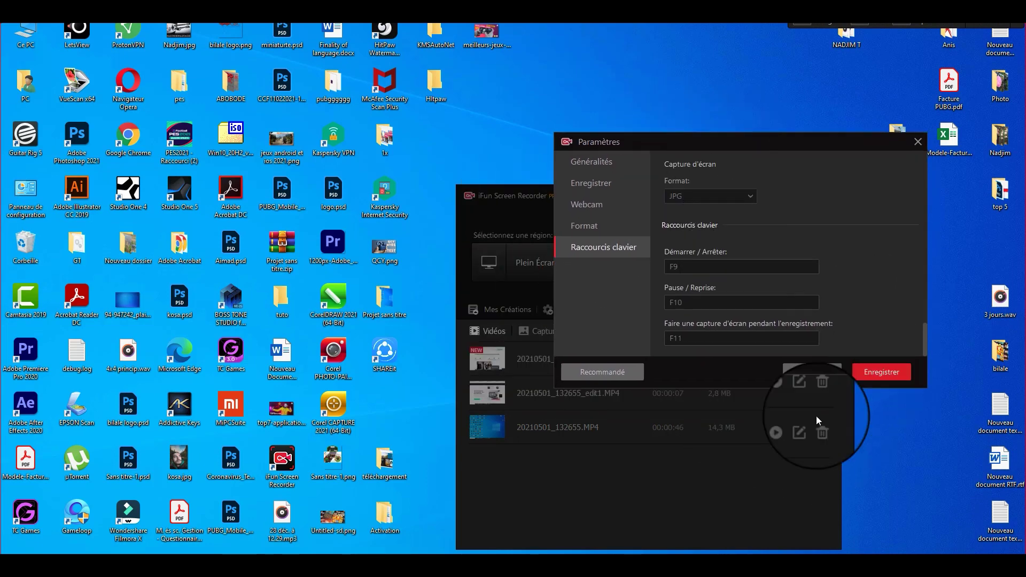
click(876, 373)
Start a full-screen recording and minimise its floating toolbar.
click(783, 262)
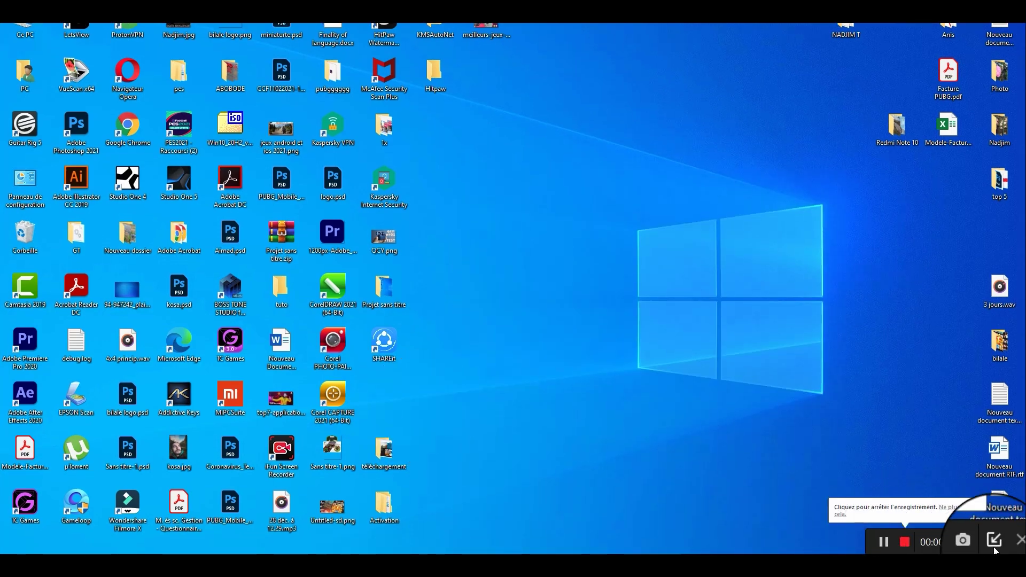
click(992, 543)
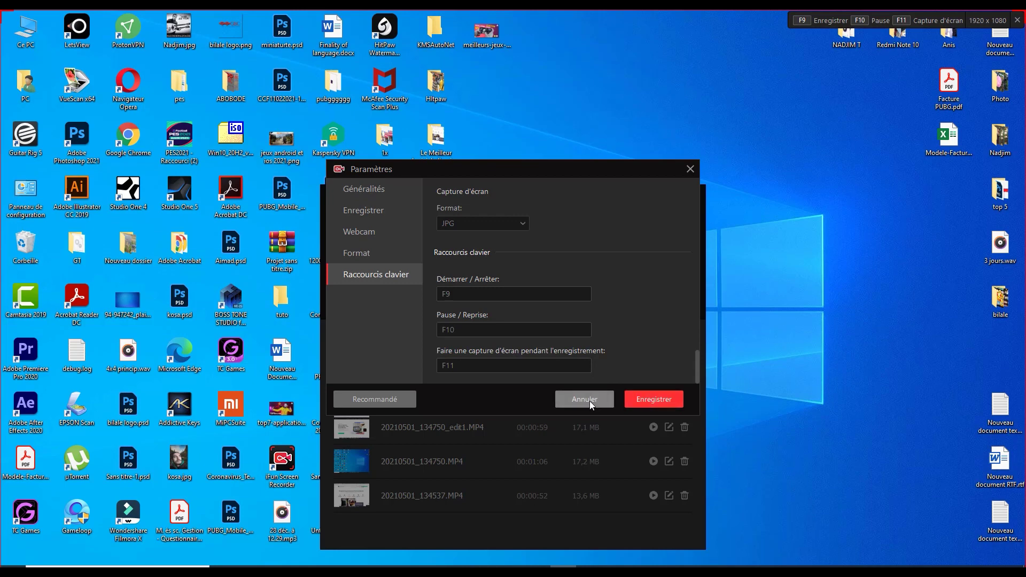
Save the shortcut settings, make a short full-screen recording and open the newest screenshot in the captures list.
click(650, 400)
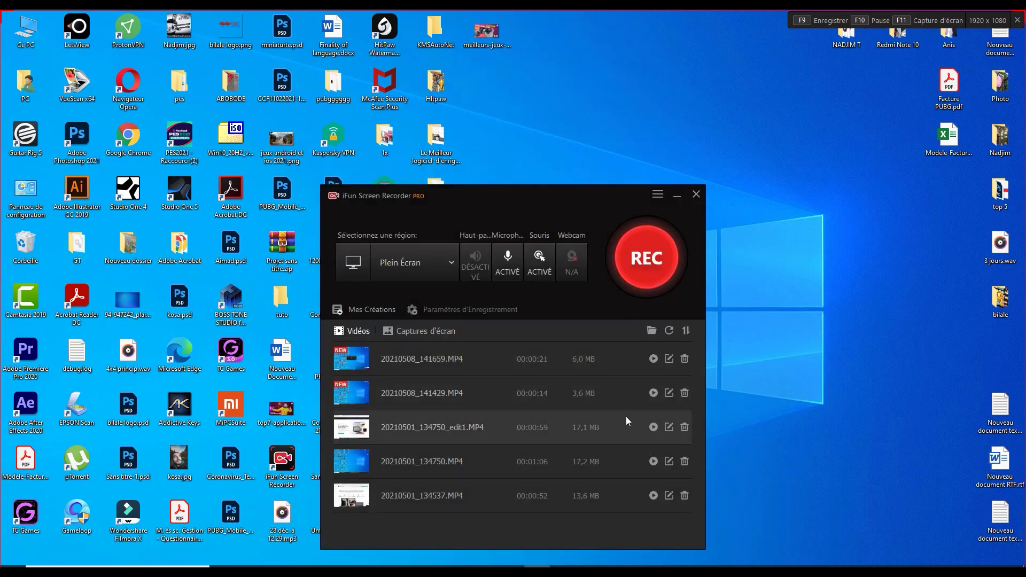
key(F9)
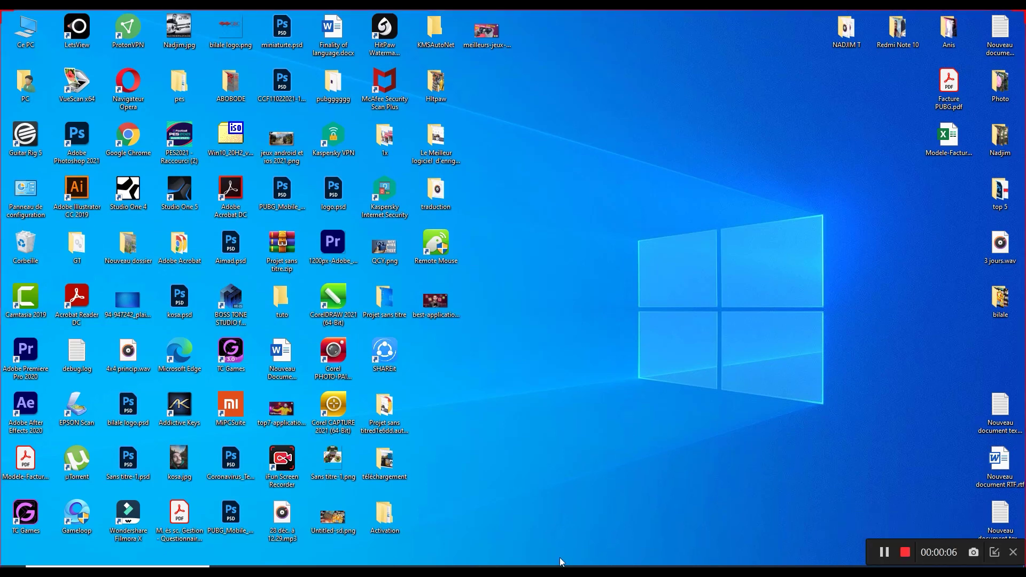
key(F9)
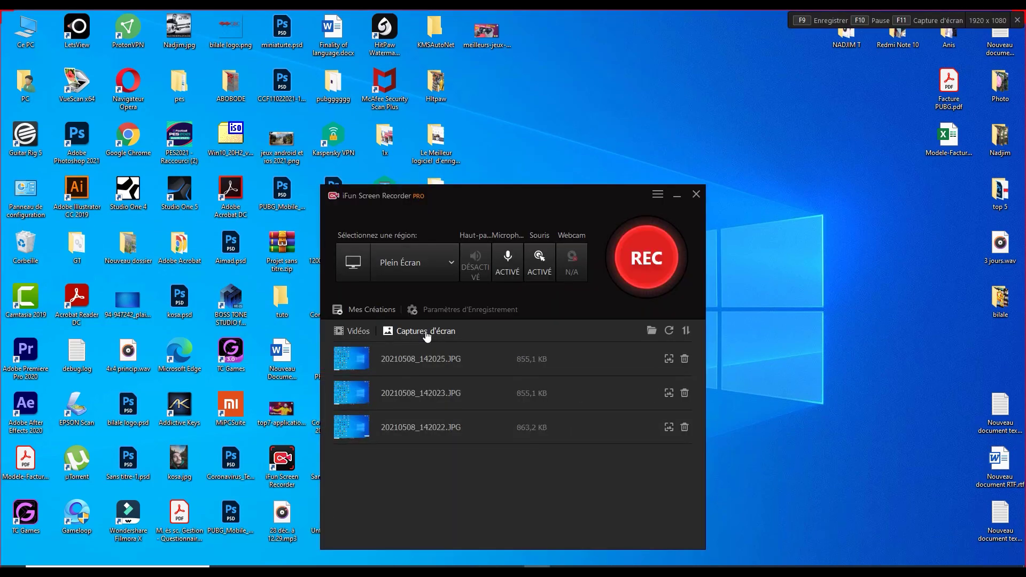
double_click(543, 370)
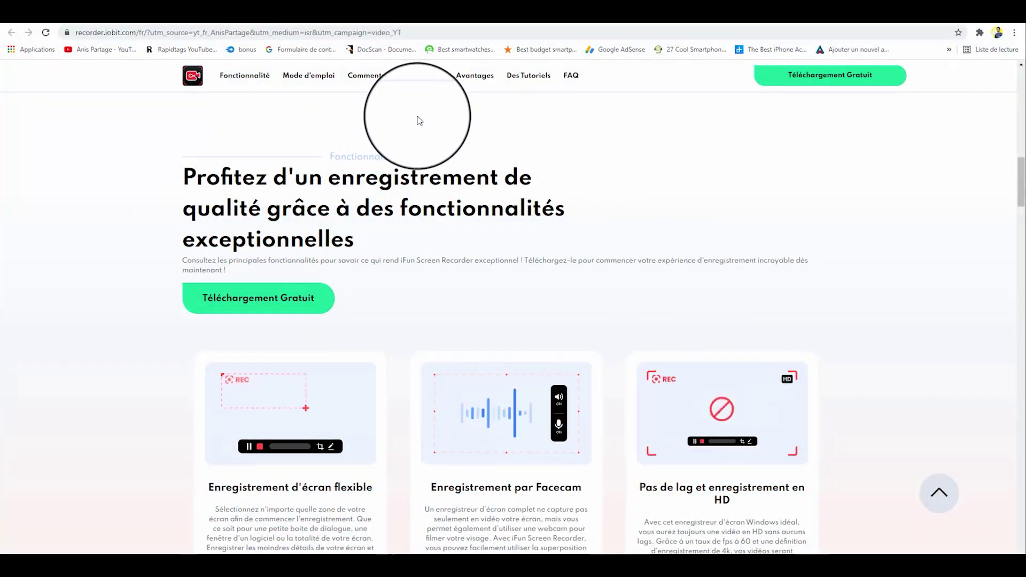
Look over the iFun Screen Recorder web page in the browser, from its main heading to the recording use cases.
scroll(521, 267, up, 4)
scroll(522, 268, up, 15)
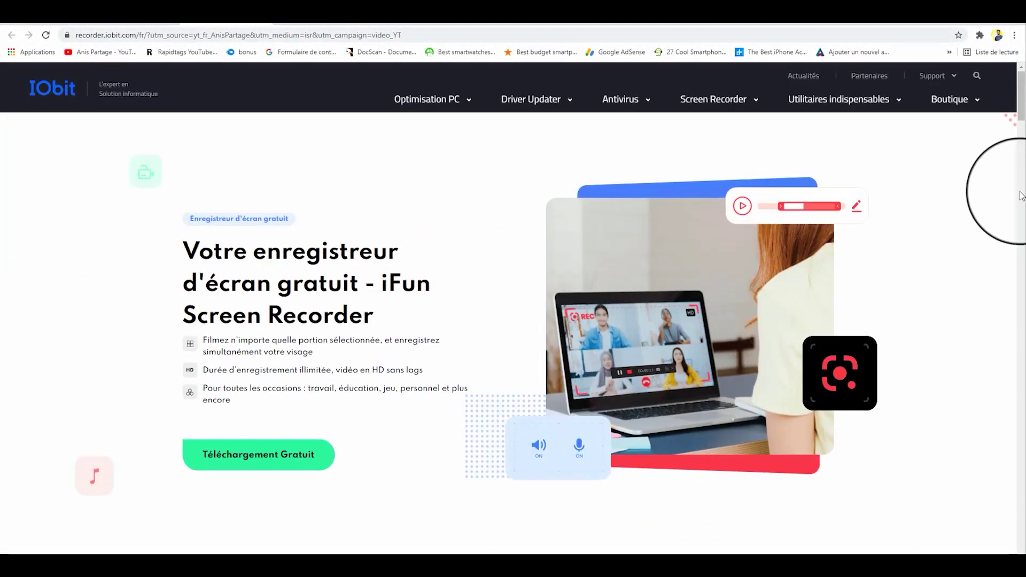
drag(199, 254, 387, 253)
scroll(456, 306, down, 1)
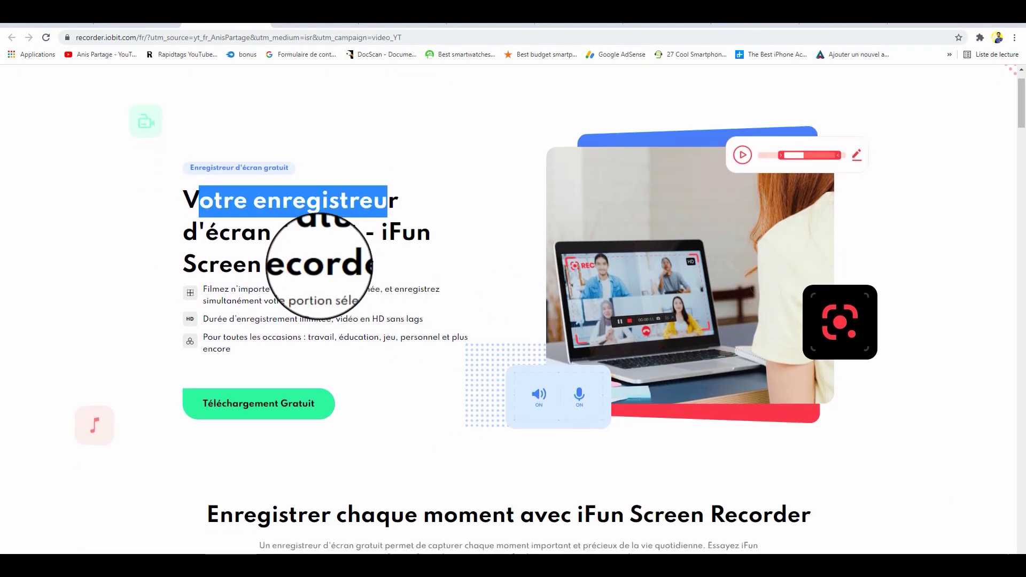
scroll(561, 355, down, 4)
scroll(850, 346, down, 2)
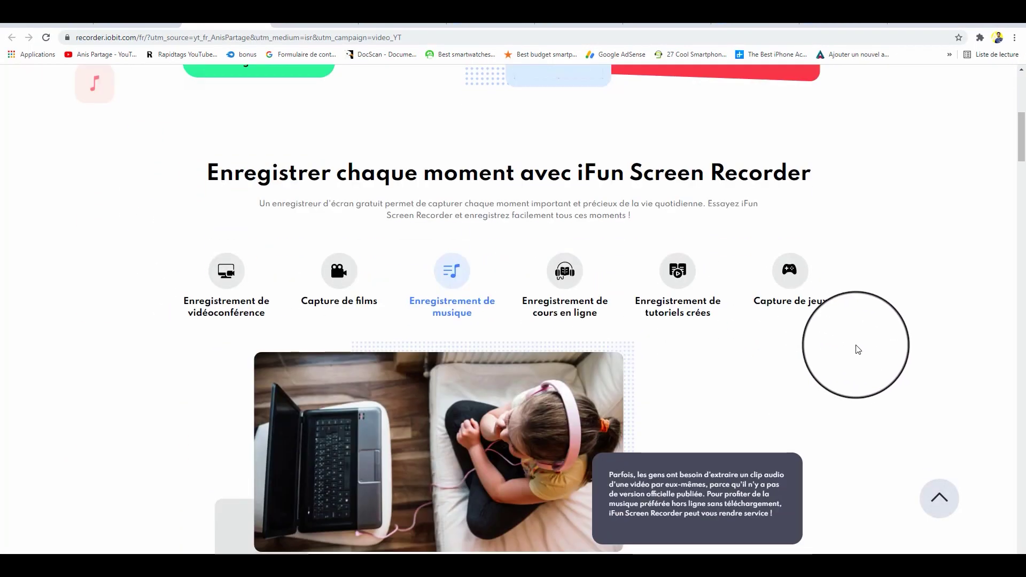
scroll(857, 349, up, 8)
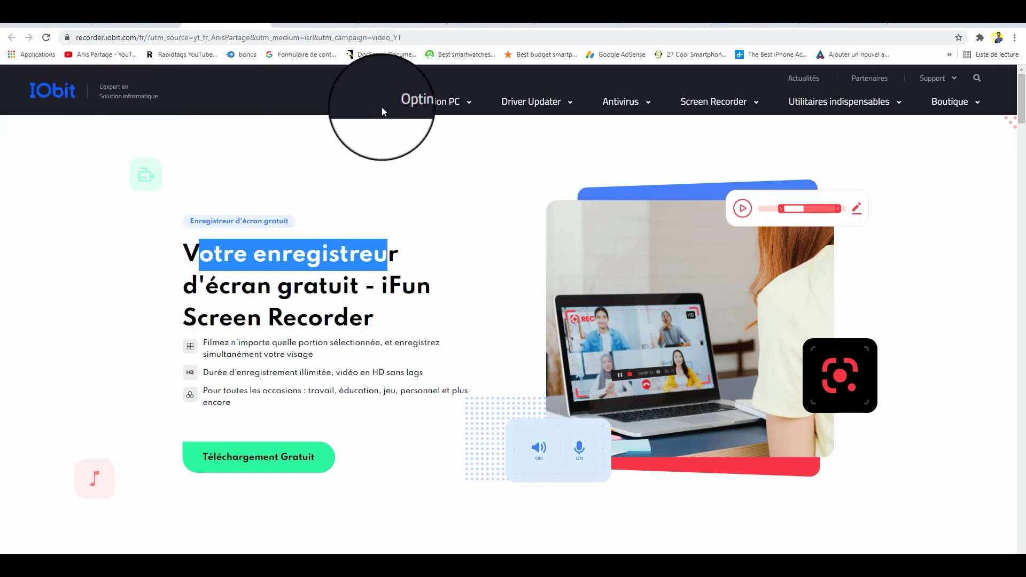
Look through IObit's PC optimisation, antivirus and screen recorder products, and the recorder's feature descriptions further down the page.
mouse_move(425, 105)
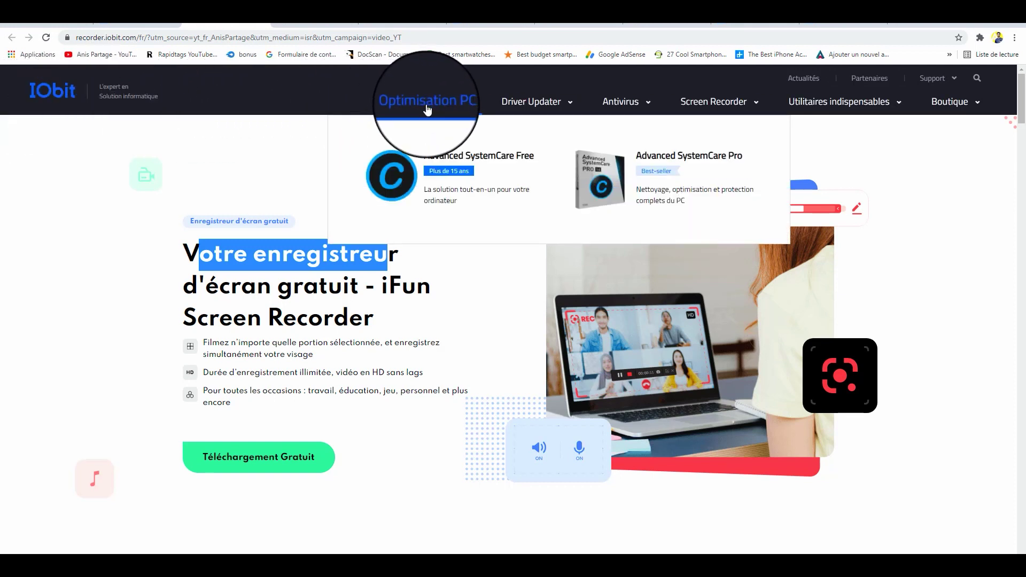
mouse_move(520, 111)
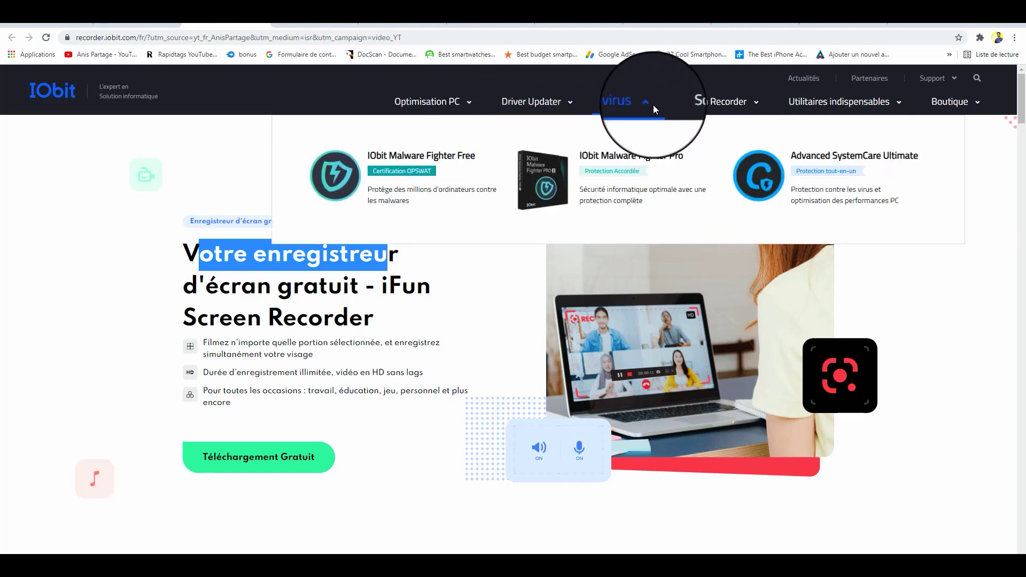
mouse_move(715, 103)
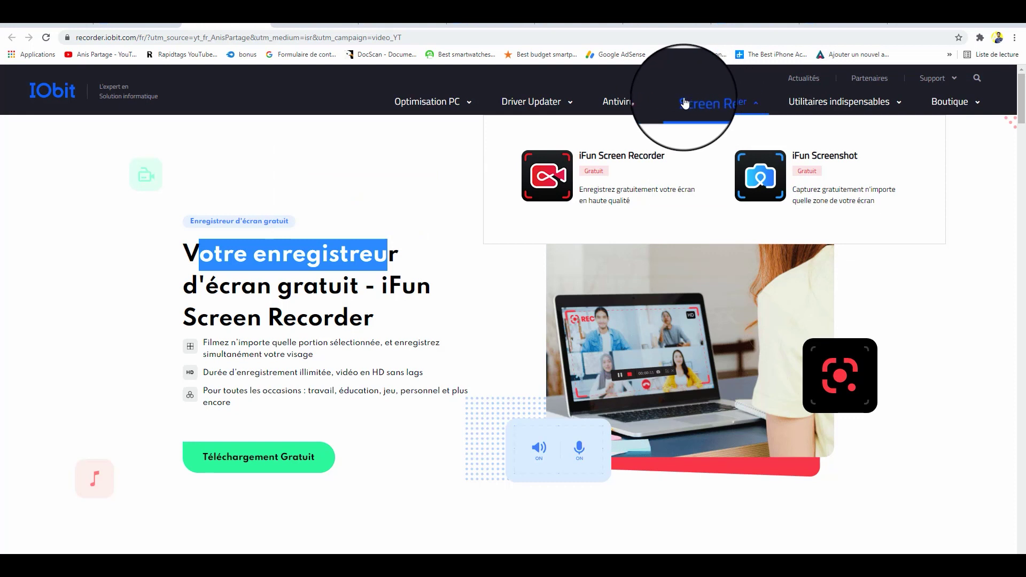
mouse_move(465, 102)
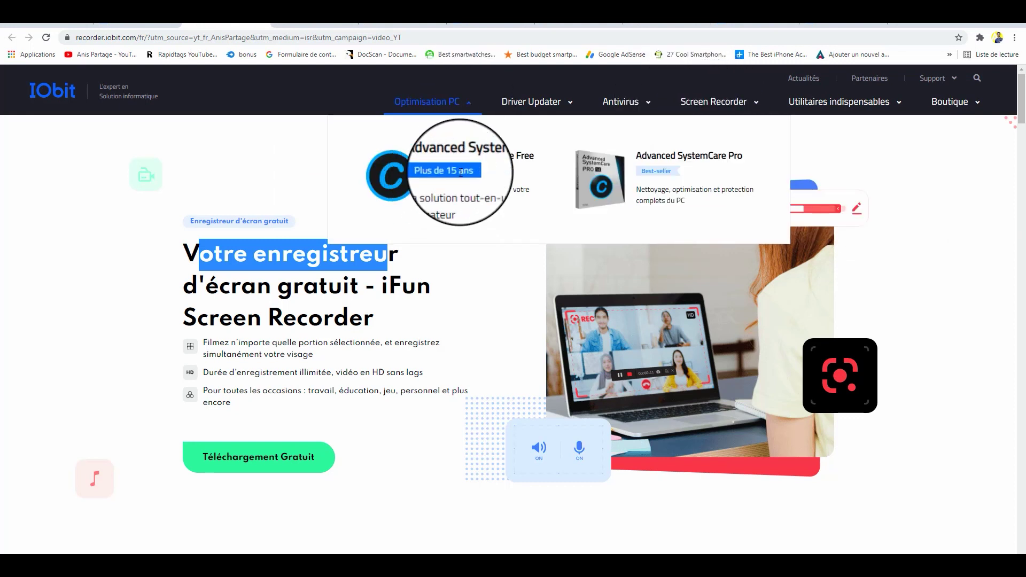
scroll(491, 230, down, 10)
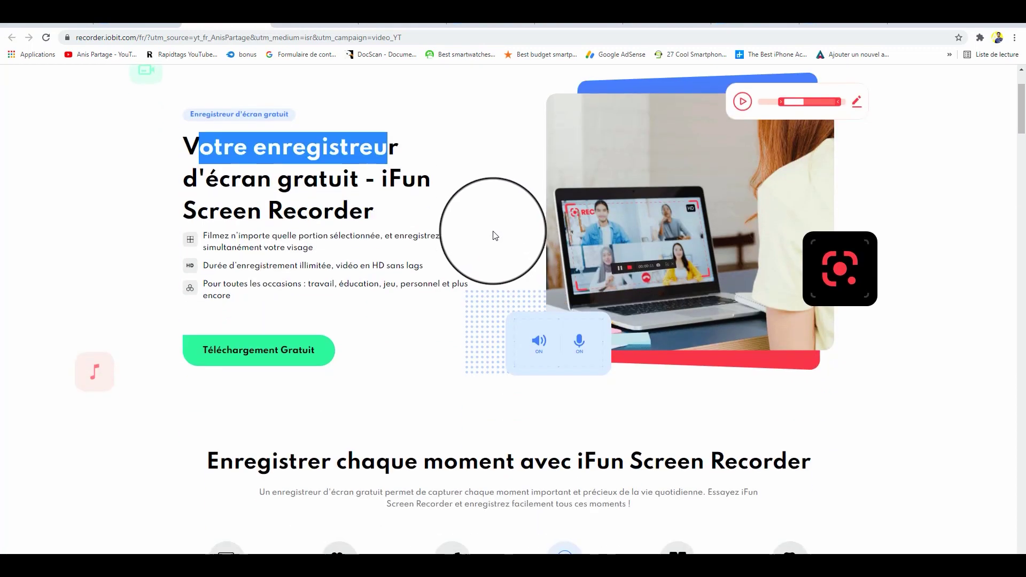
scroll(609, 229, down, 8)
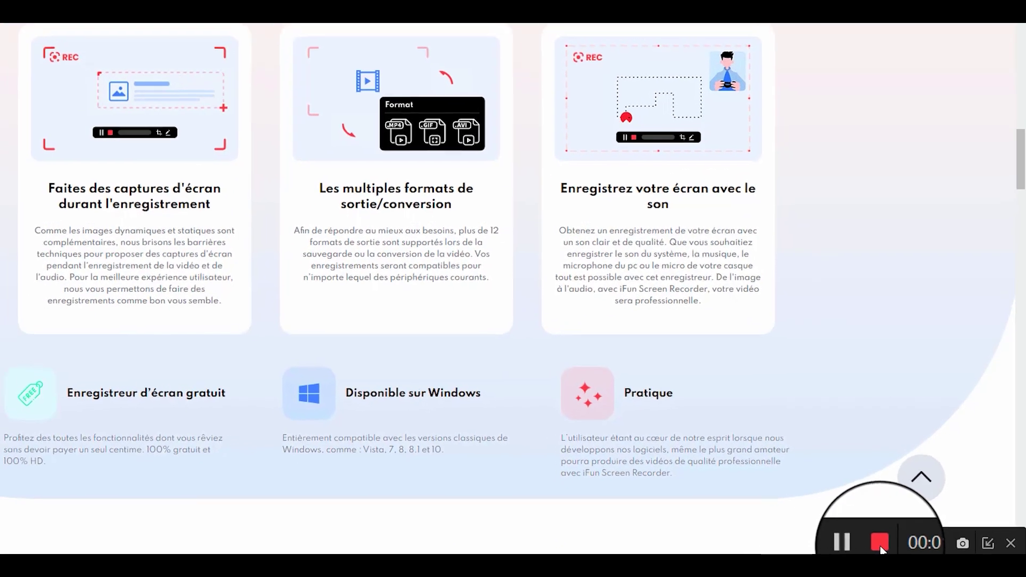
Stop the recording, play back the new video and close the player.
click(878, 536)
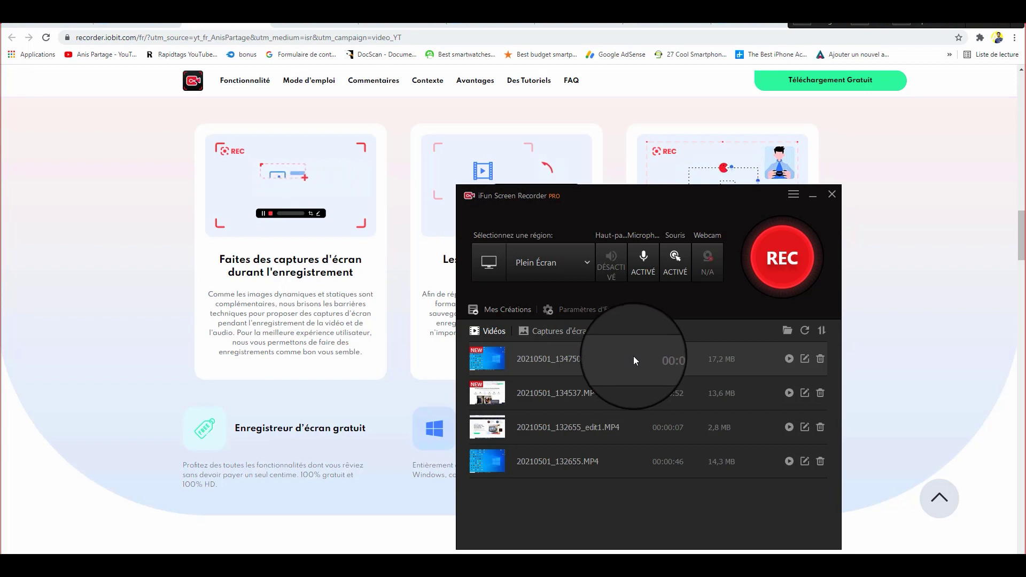
click(790, 358)
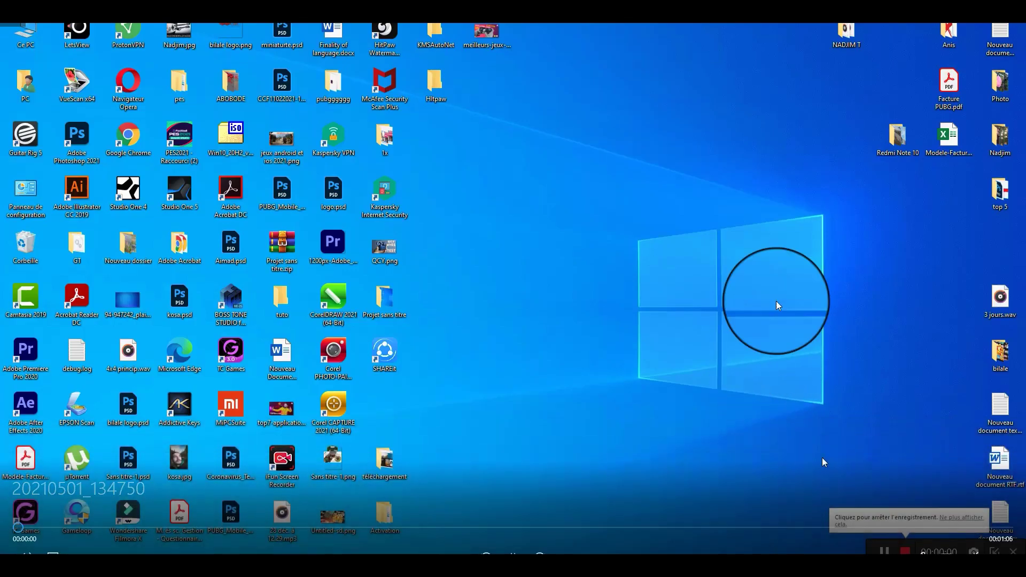
key(Escape)
Trim the start of 20210501_134750.MP4 to 00:00:07, save it as a new video and close the editor.
click(805, 359)
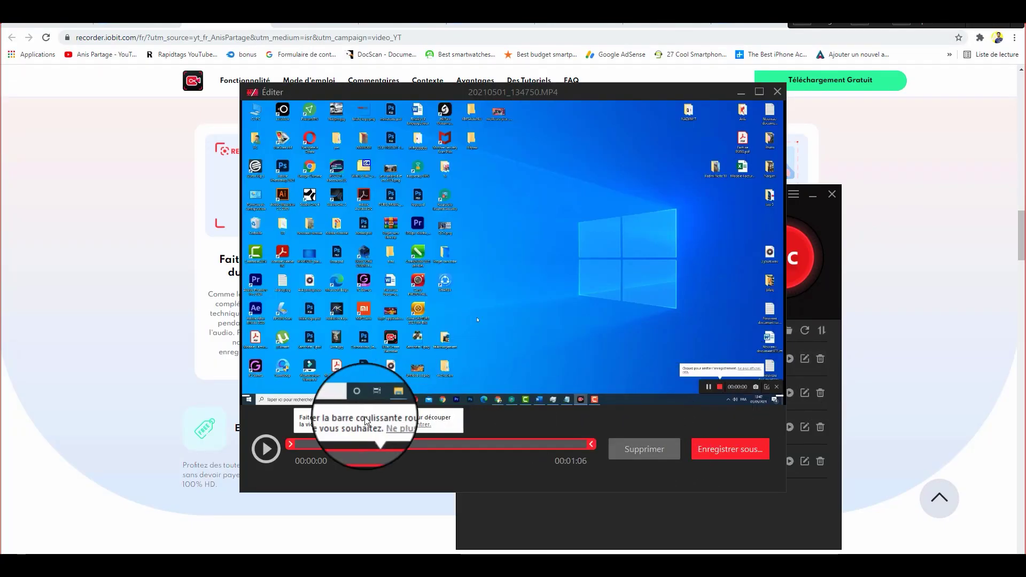
drag(297, 448, 266, 449)
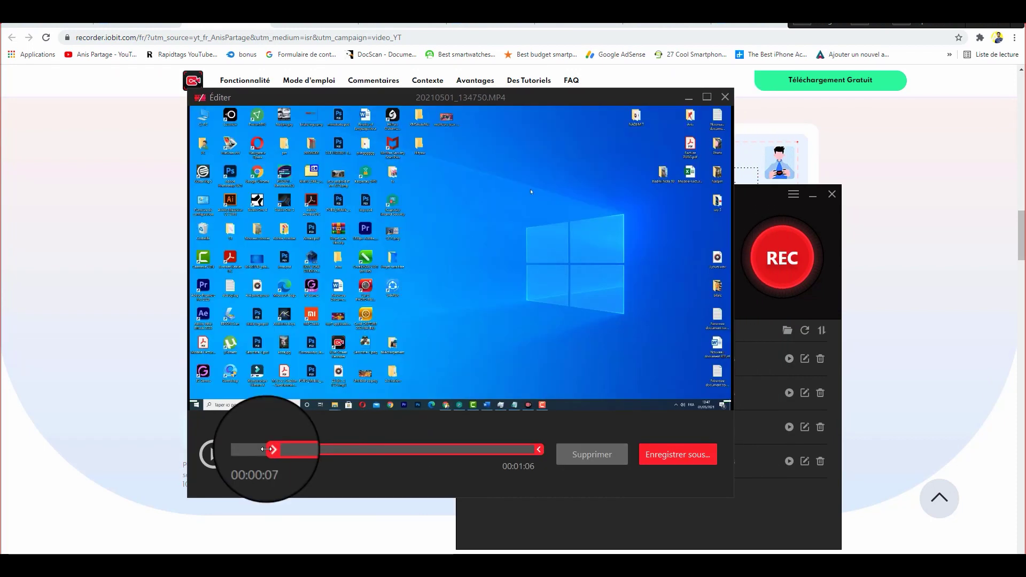
click(678, 454)
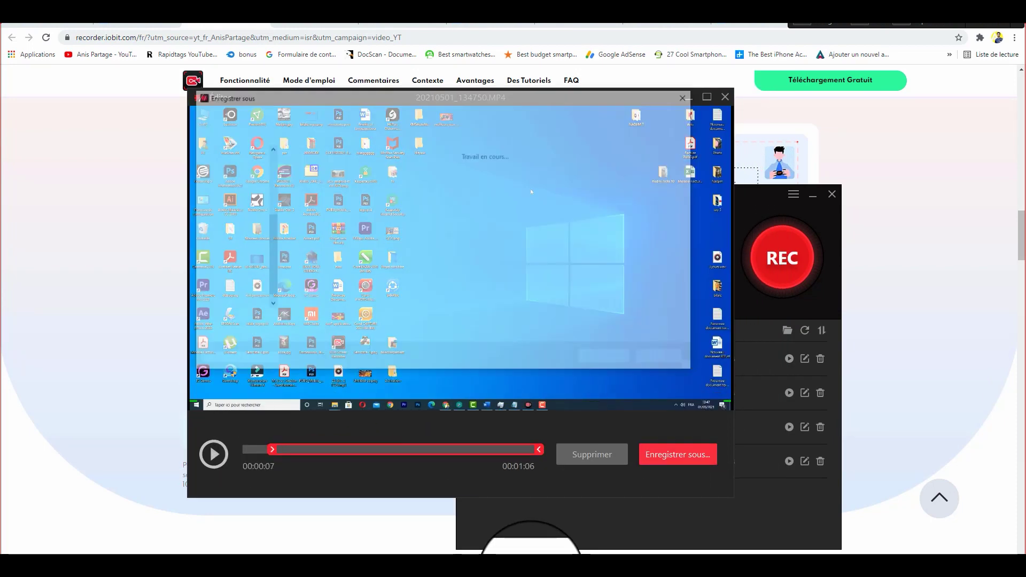
click(607, 358)
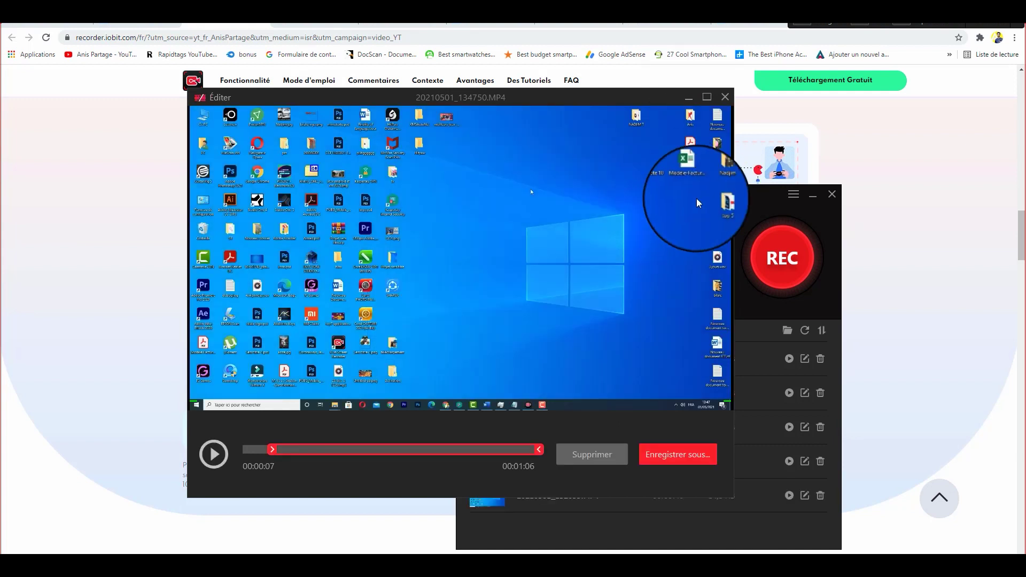
click(725, 96)
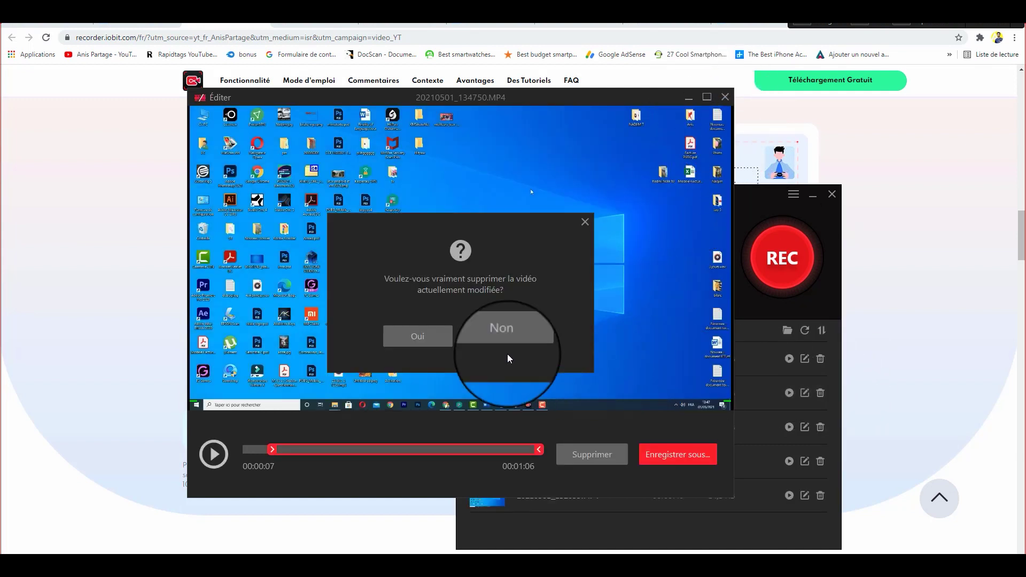
click(427, 336)
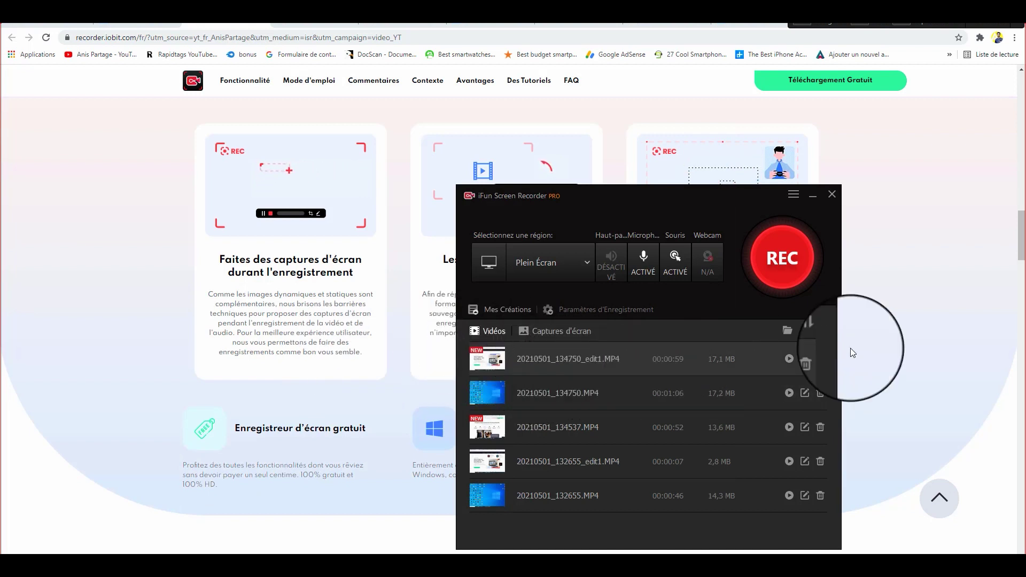
Delete the videos 20210501_132655.MP4 and 20210501_132655_edit1.MP4 from the saved creations.
click(820, 495)
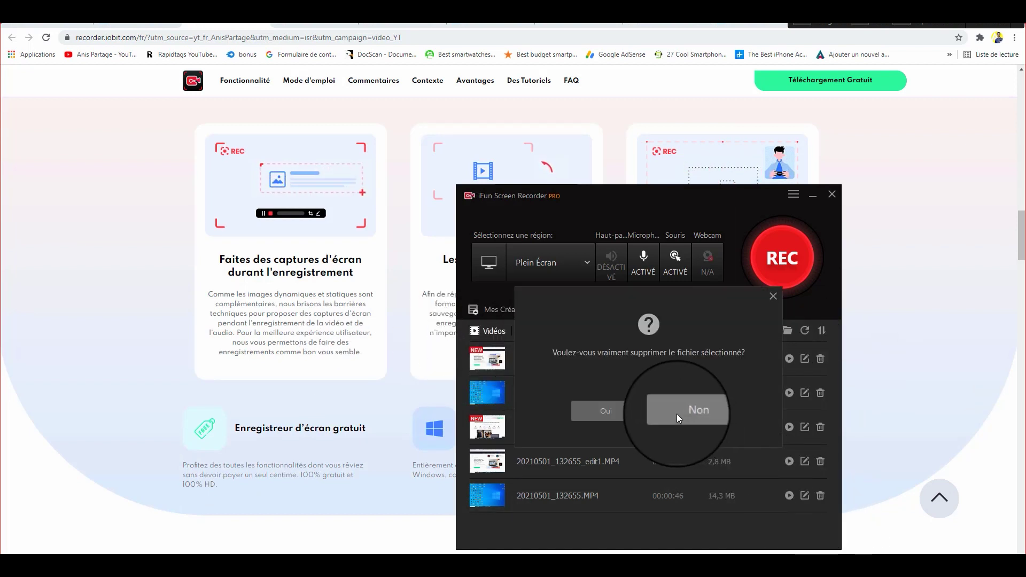
click(633, 413)
click(820, 461)
click(606, 411)
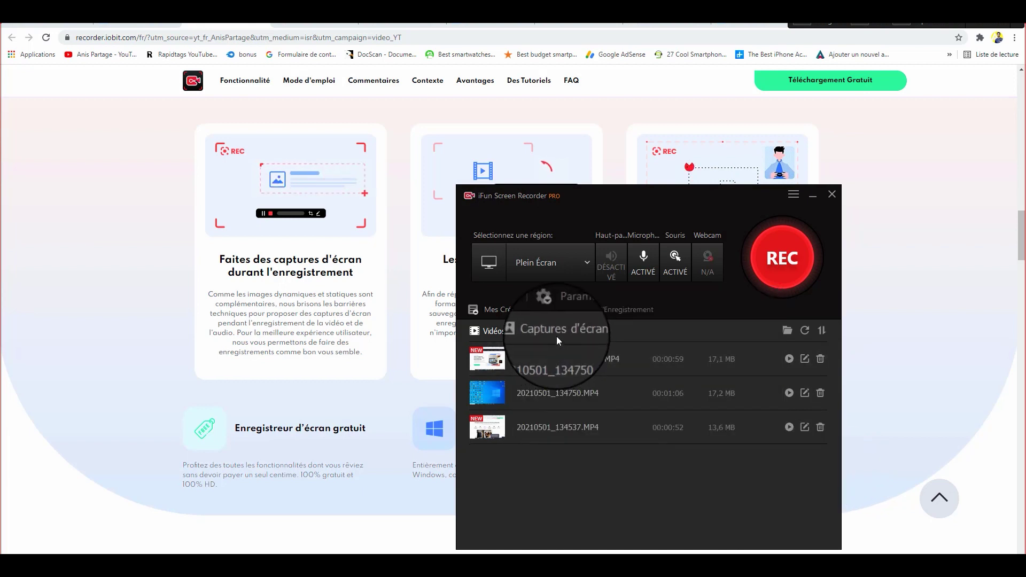
View the saved screenshots, and return to the list of recorded videos.
click(556, 332)
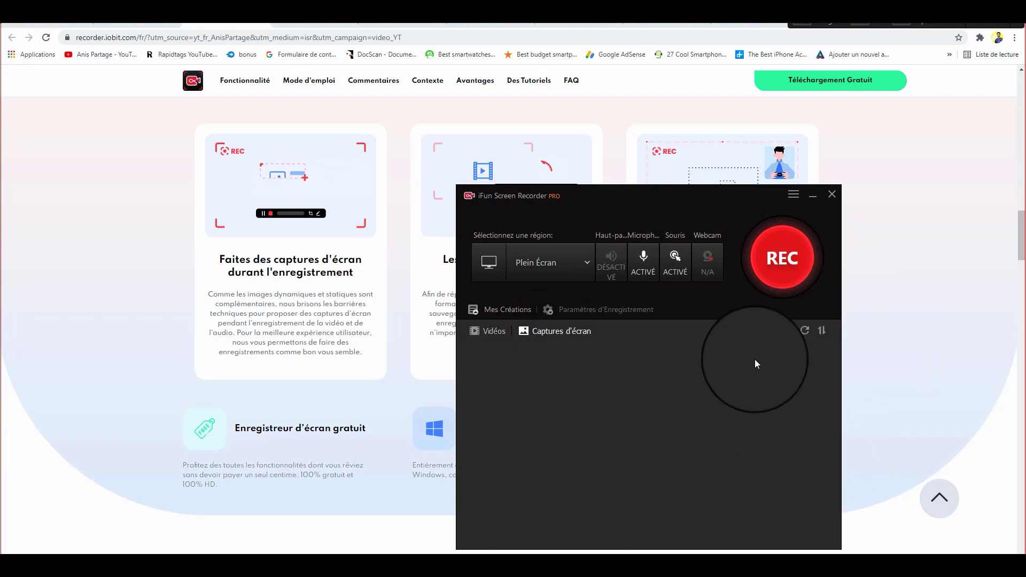
click(483, 335)
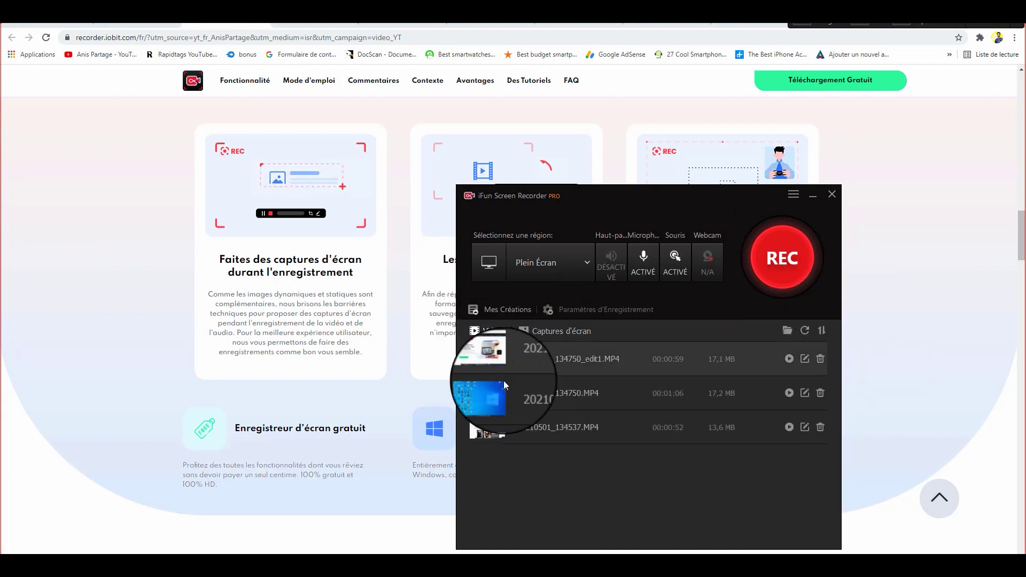